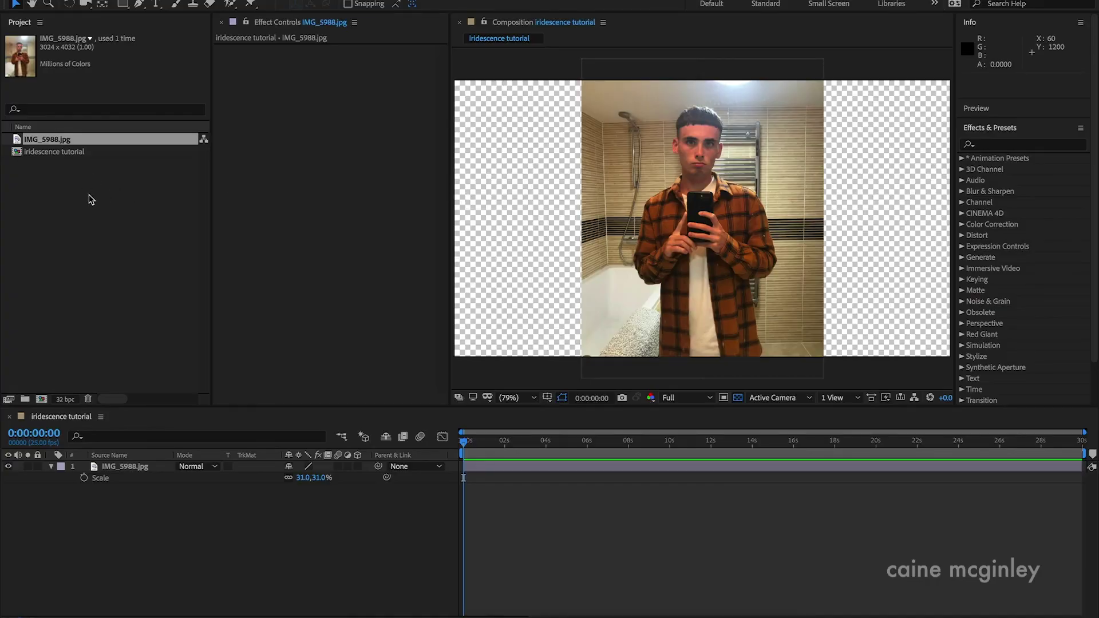
- Trace a closed Pen mask around the man in IMG_5988.jpg, then deselect the layer
left_click(94, 217)
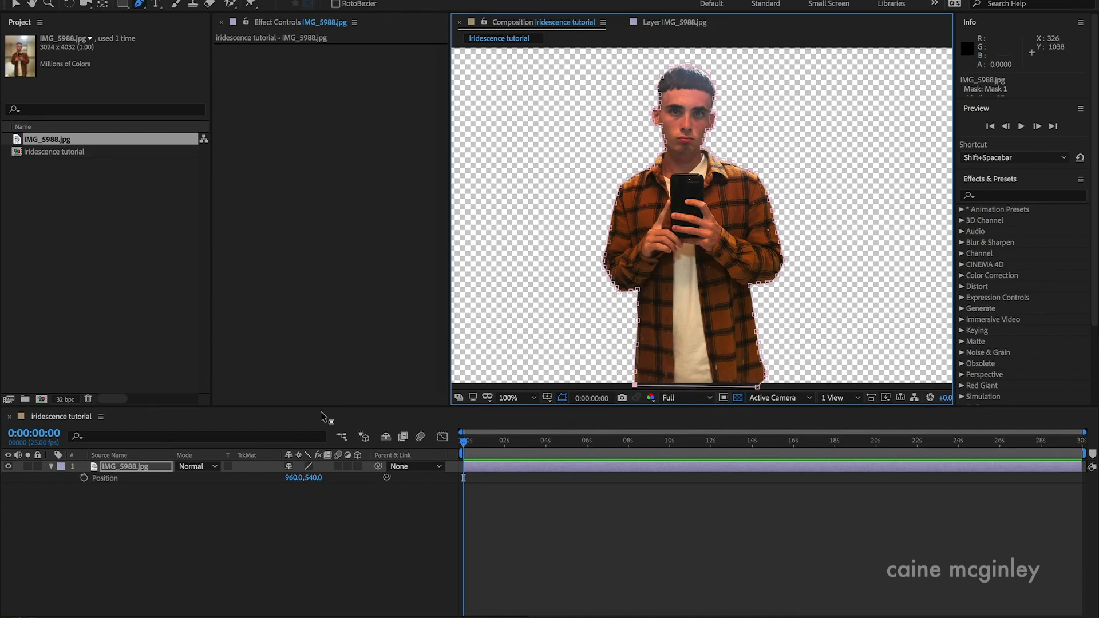
left_click(149, 522)
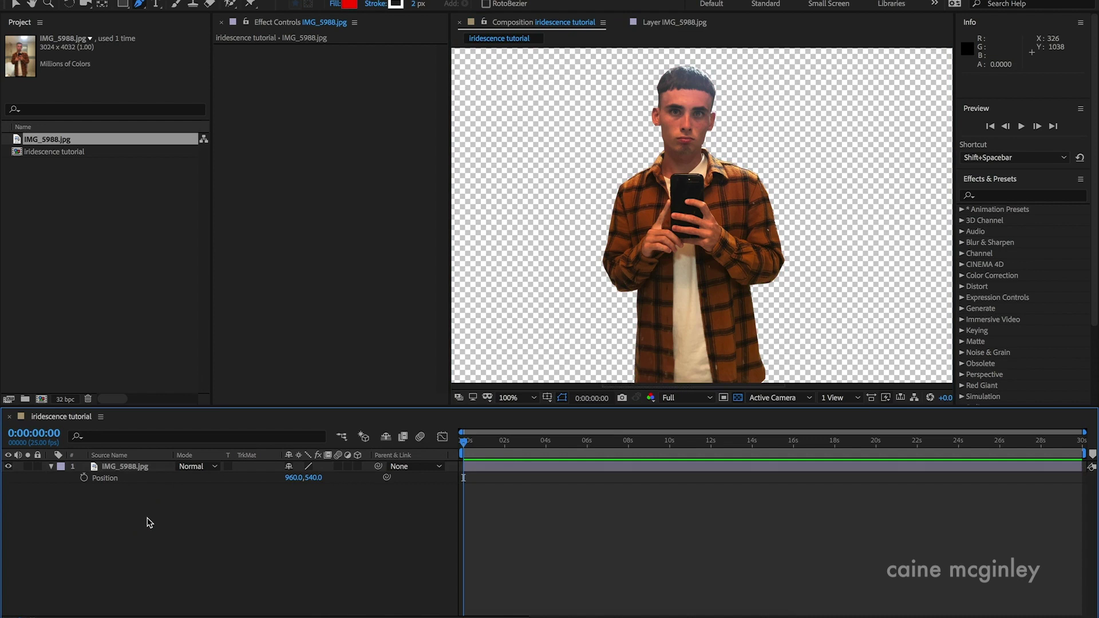
- Create a new 1920×1080 solid named 'Bg' in a dark blue colour
right_click(149, 522)
mouse_move(277, 488)
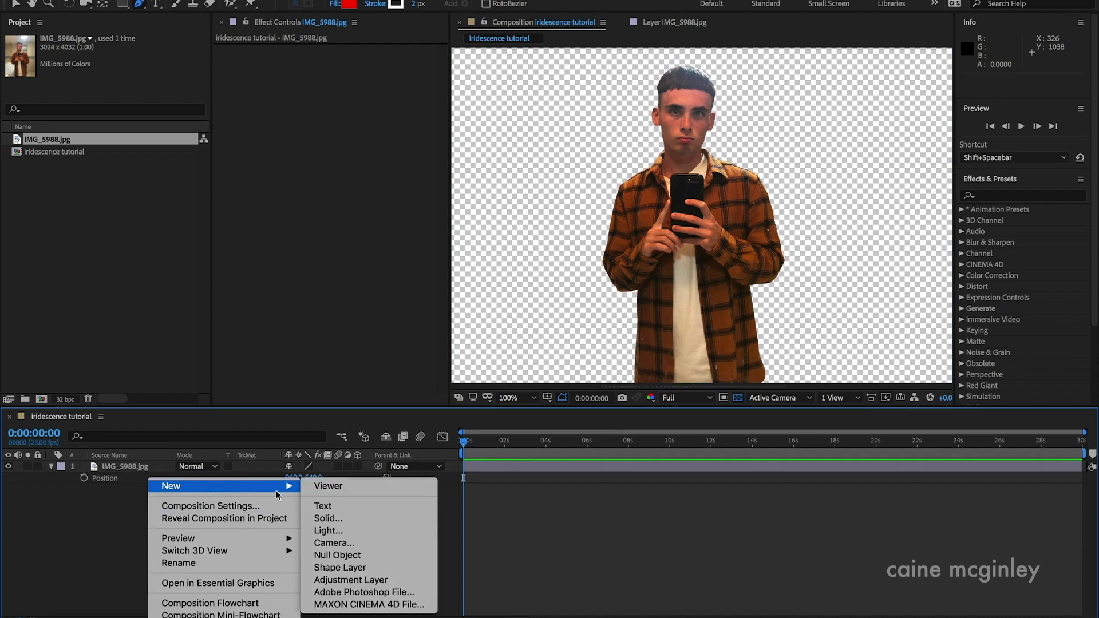
left_click(351, 519)
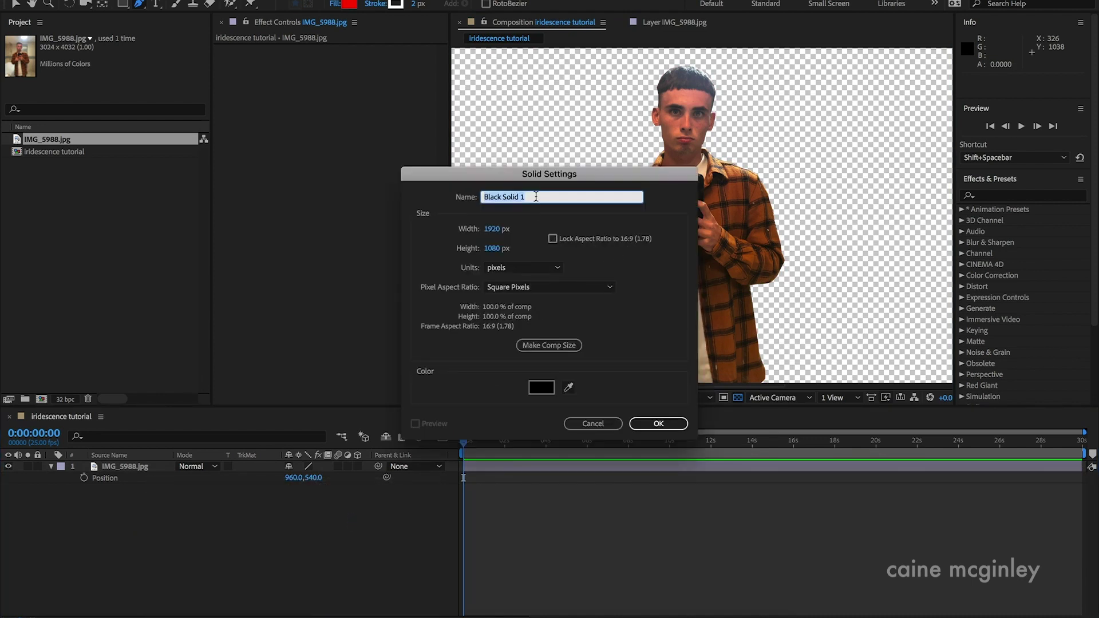
type("Bg")
left_click(547, 390)
left_click(575, 280)
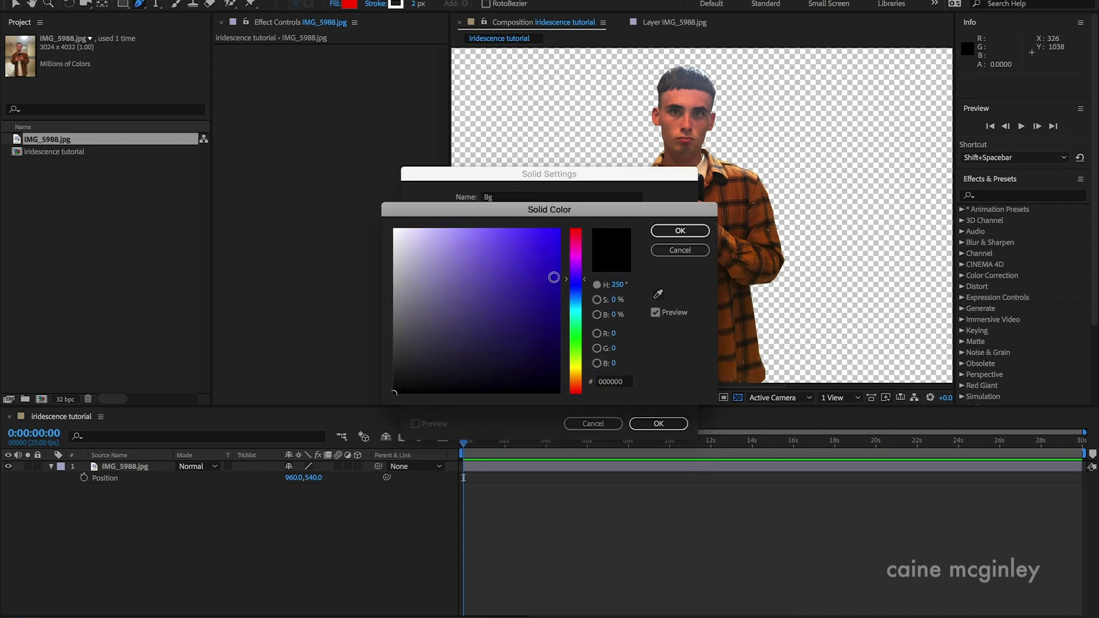
mouse_move(554, 277)
left_mouse_down()
mouse_move(522, 216)
mouse_move(548, 284)
mouse_move(536, 317)
mouse_move(510, 309)
mouse_move(540, 312)
mouse_move(551, 299)
left_mouse_up()
left_click(576, 283)
left_click(699, 232)
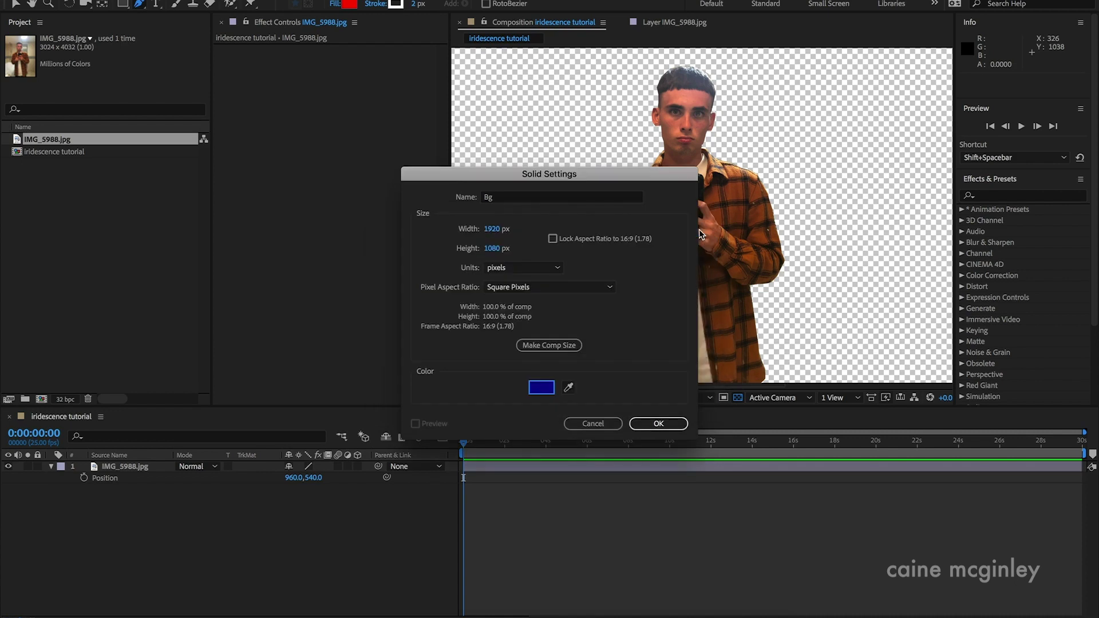
left_click(657, 424)
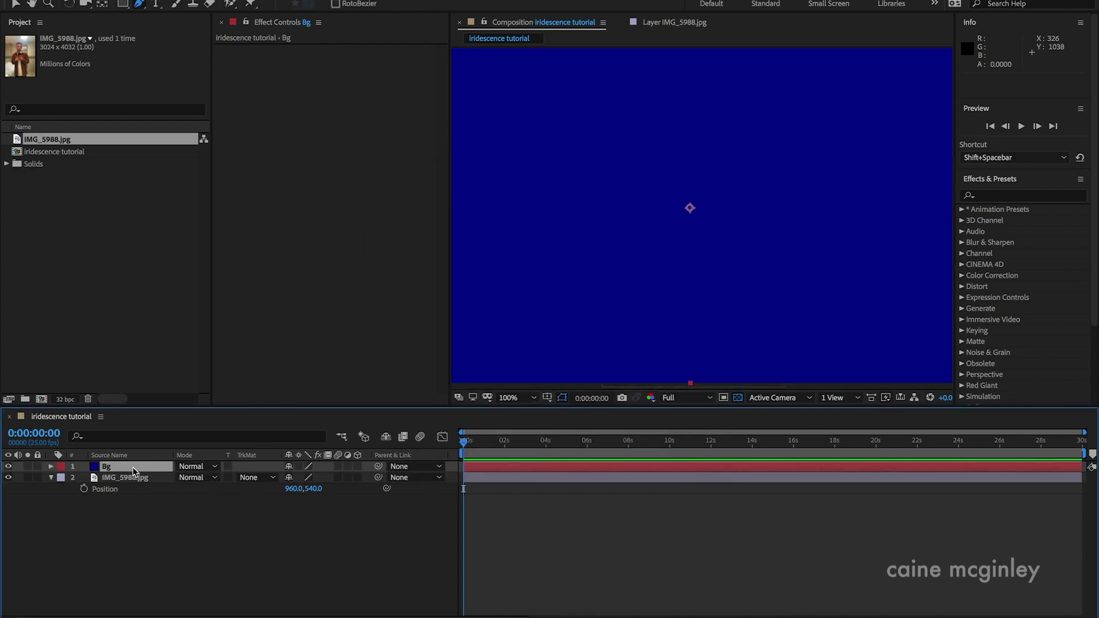
- Move the Bg solid beneath the IMG_5988.jpg photo layer
left_click_drag(134, 471, 135, 535)
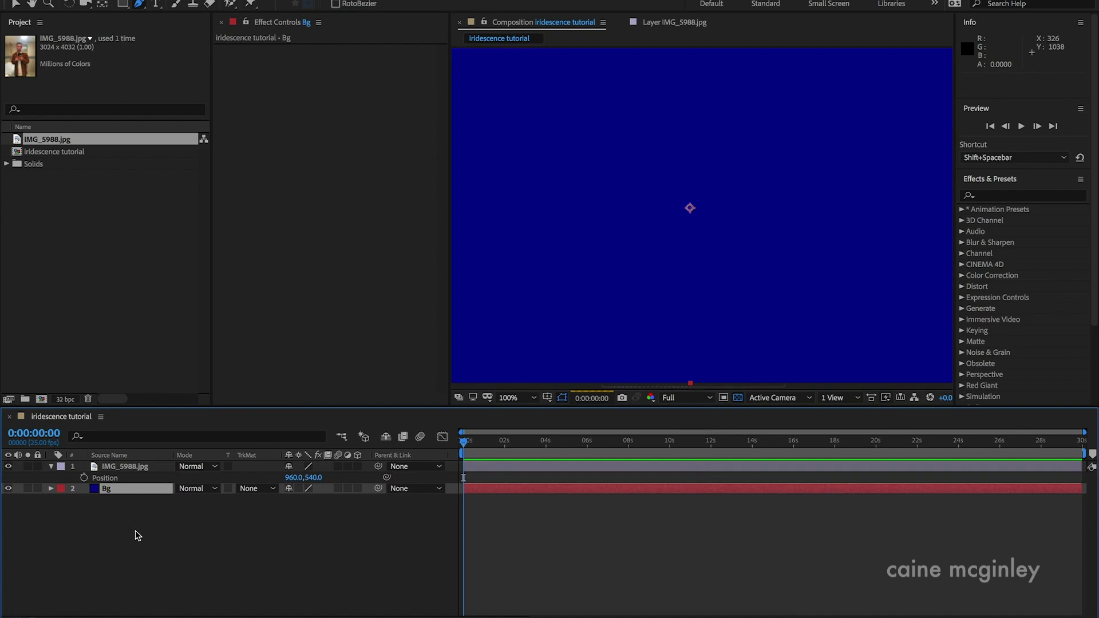
left_click(121, 468)
left_click(319, 527)
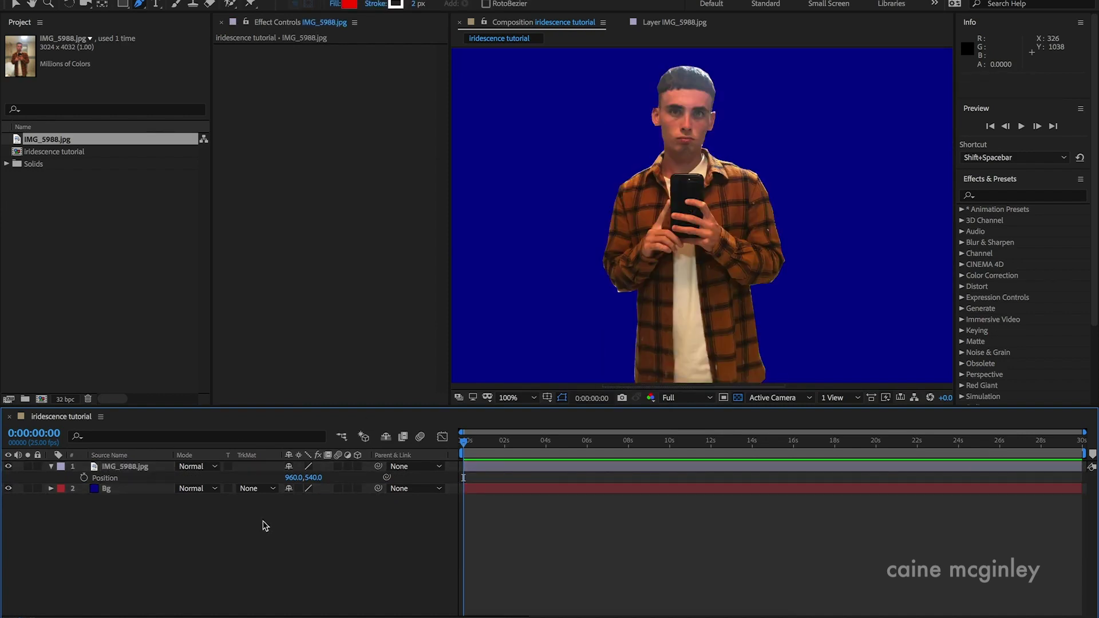
- Set the photo layer's Mask Feather to 10 pixels
left_click(140, 468)
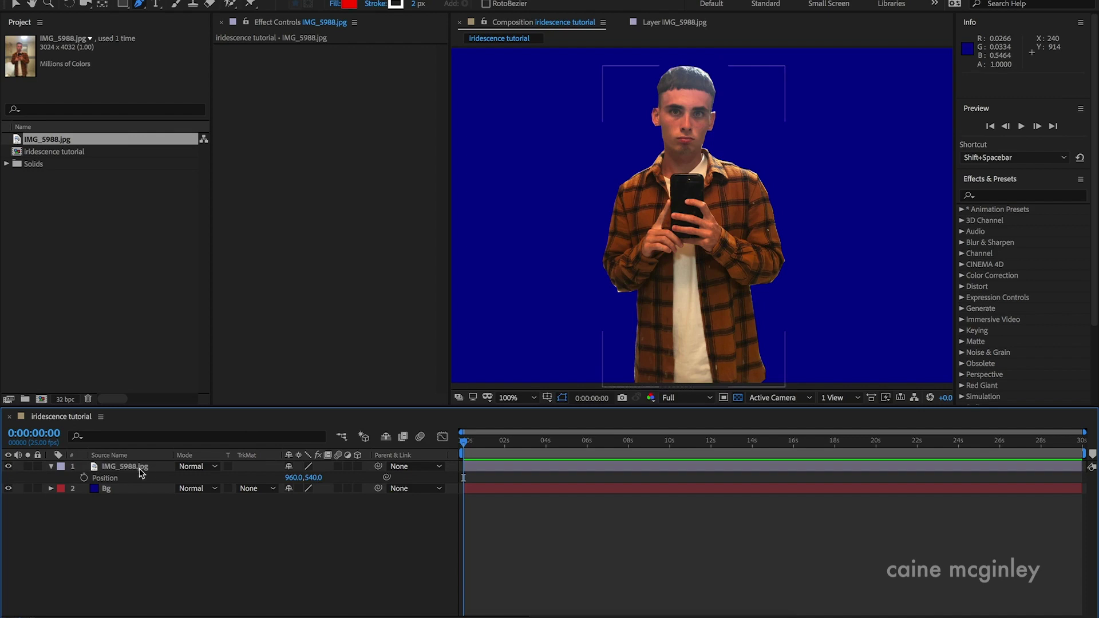
left_click(138, 468)
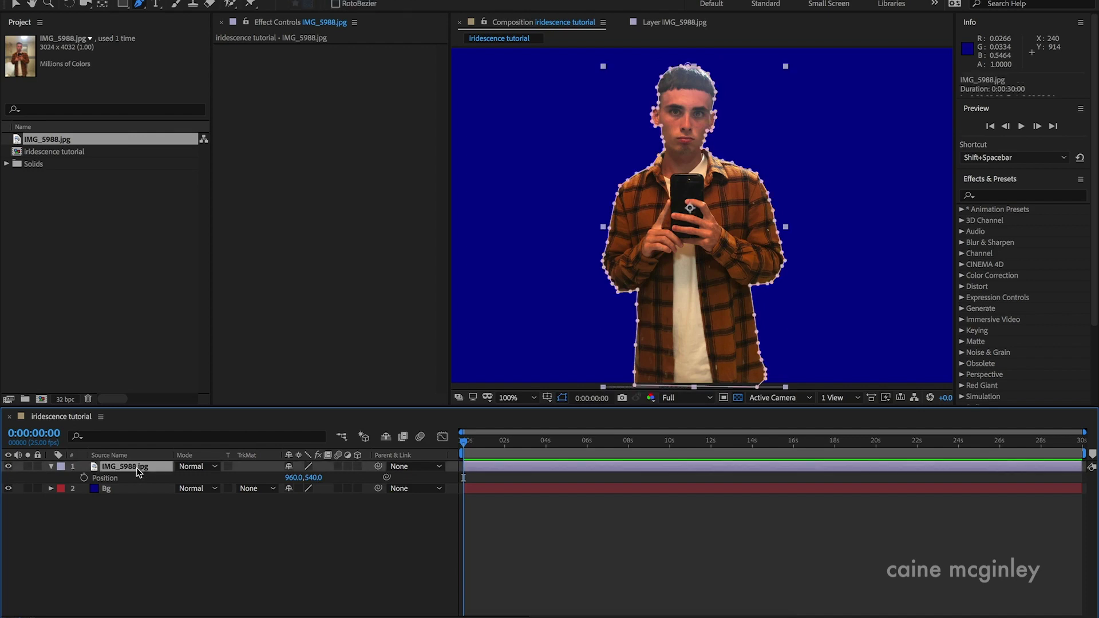
key("f")
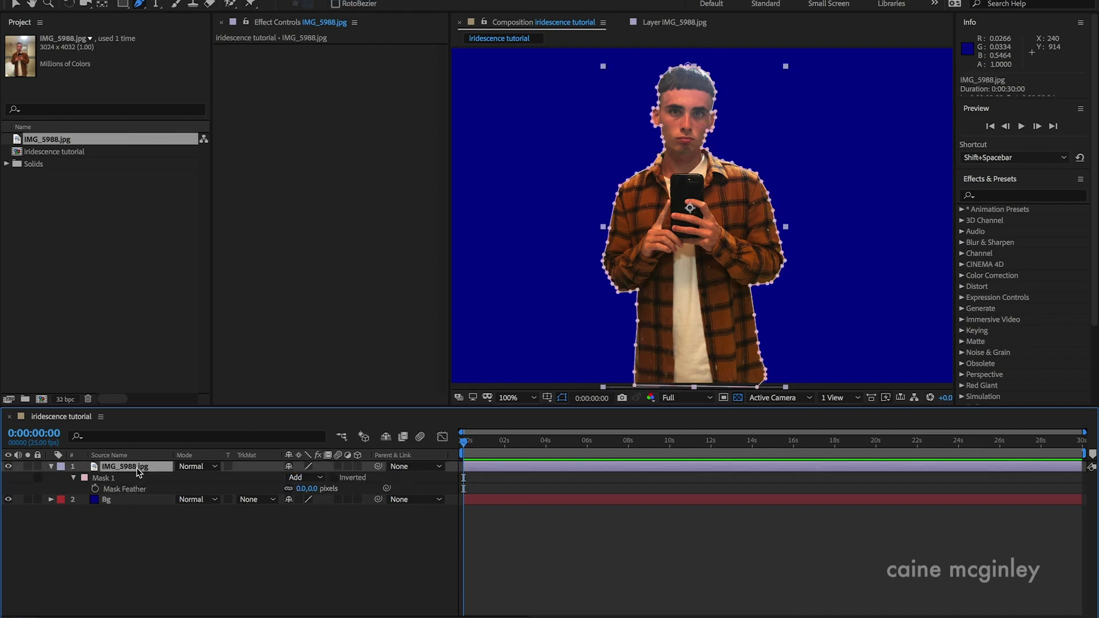
left_click(313, 488)
type("10")
key("Return")
left_click(319, 559)
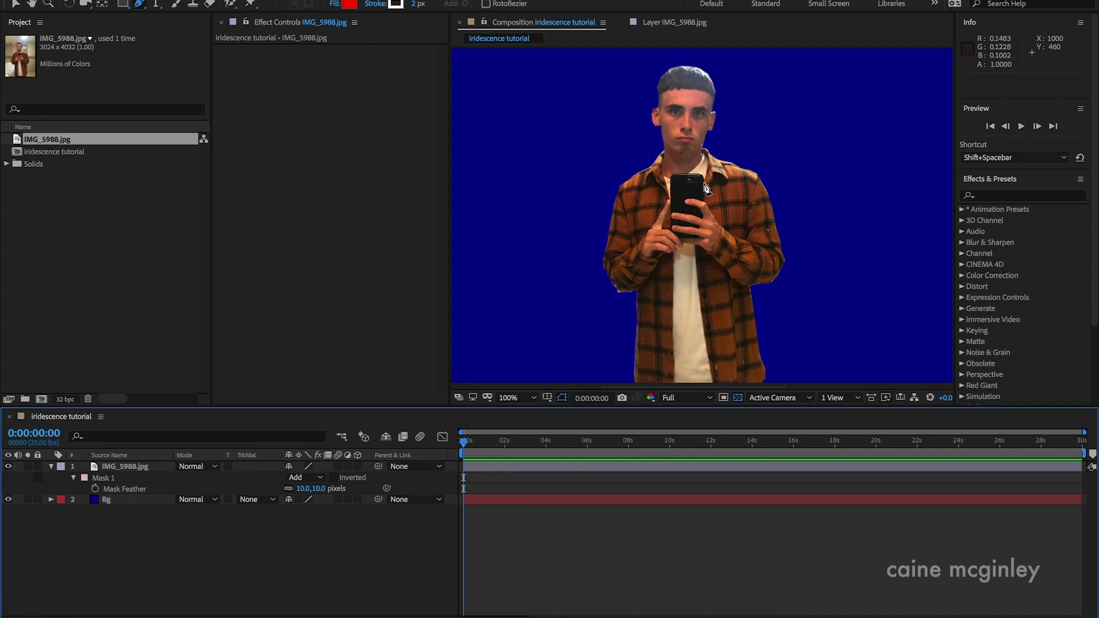
- Reselect the photo layer and focus the Effects & Presets search field
left_click(170, 477)
left_click(139, 467)
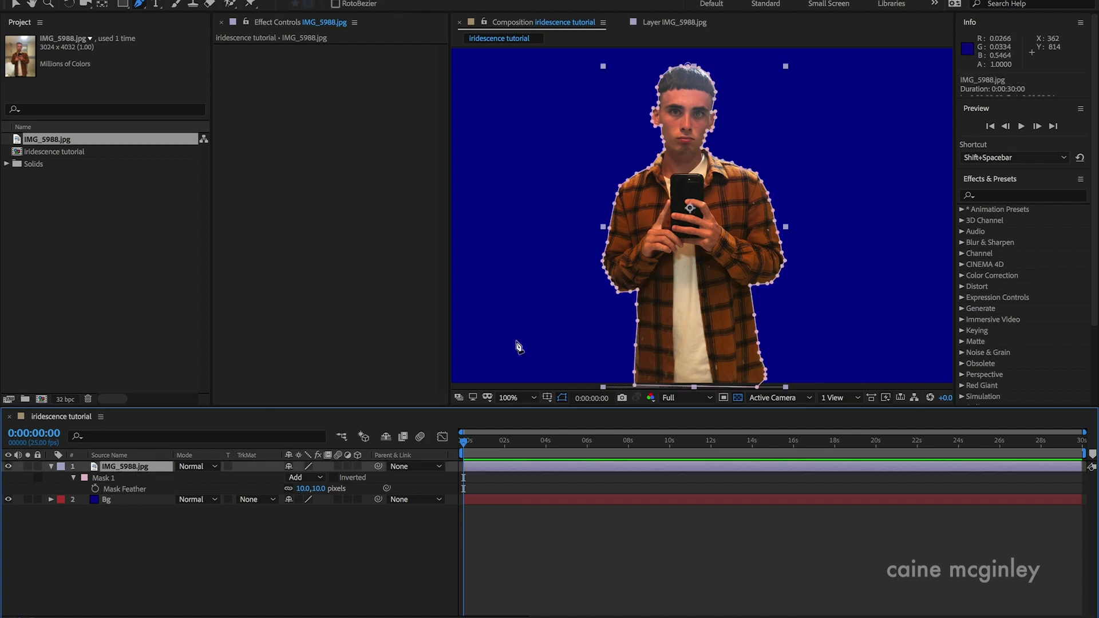
left_click(1007, 196)
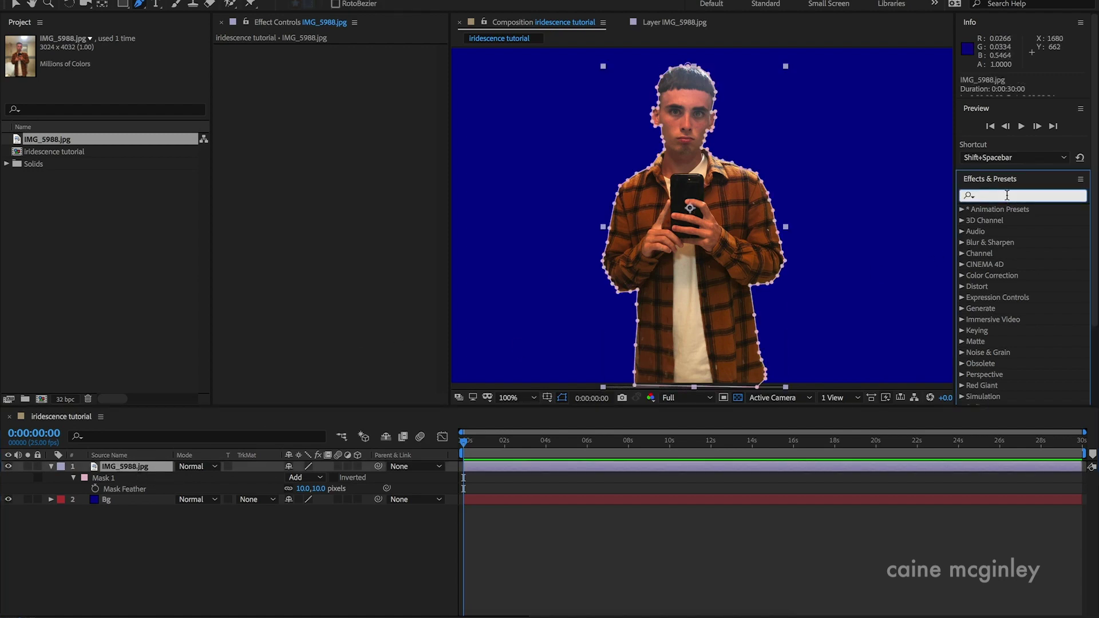
- Search 'colora' in Effects & Presets and drop Colorama onto the cut-out man
type("colo")
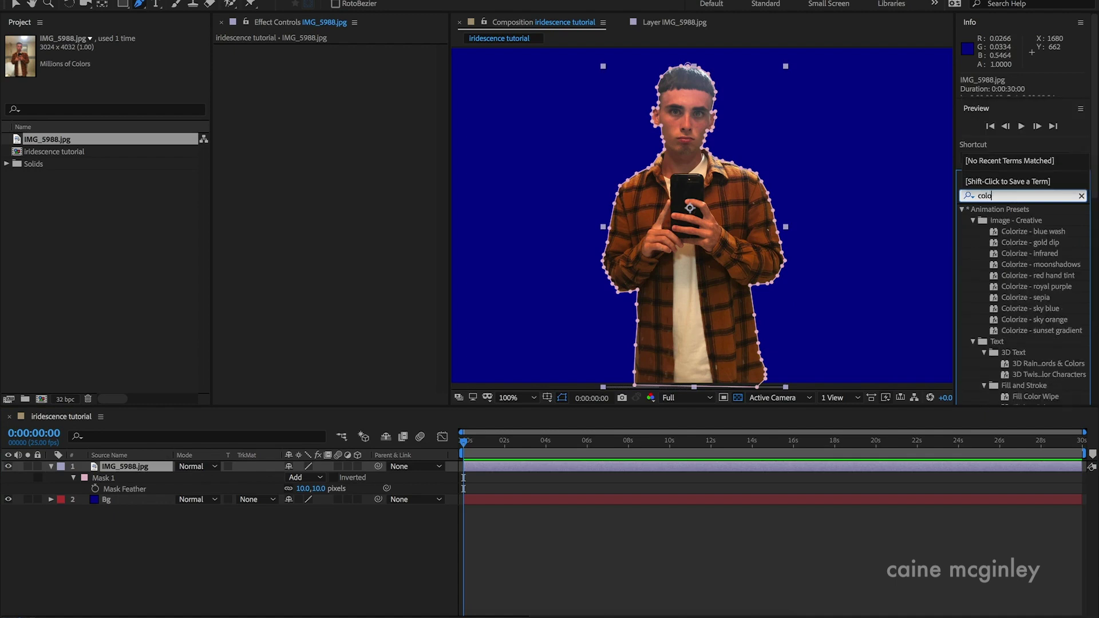
type("ra")
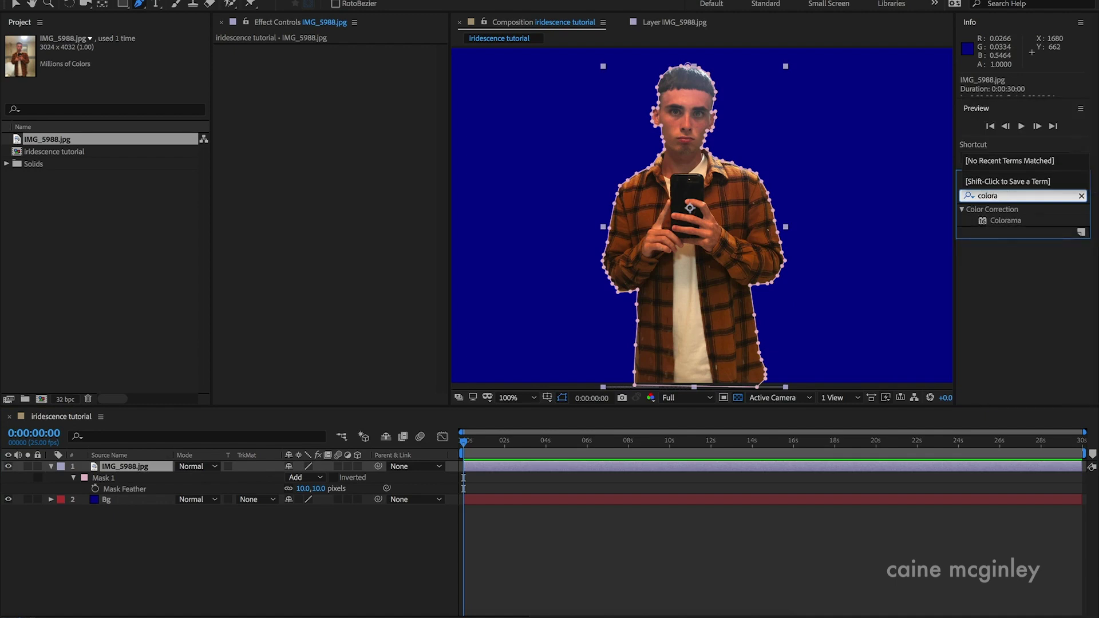
left_click_drag(1011, 220, 671, 222)
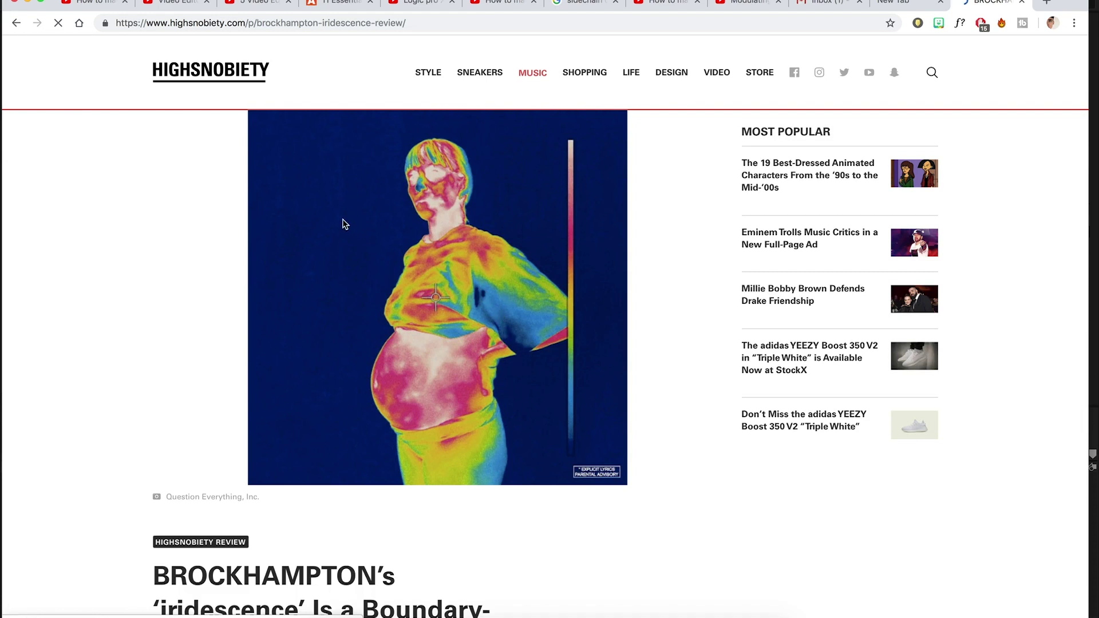
left_click(29, 4)
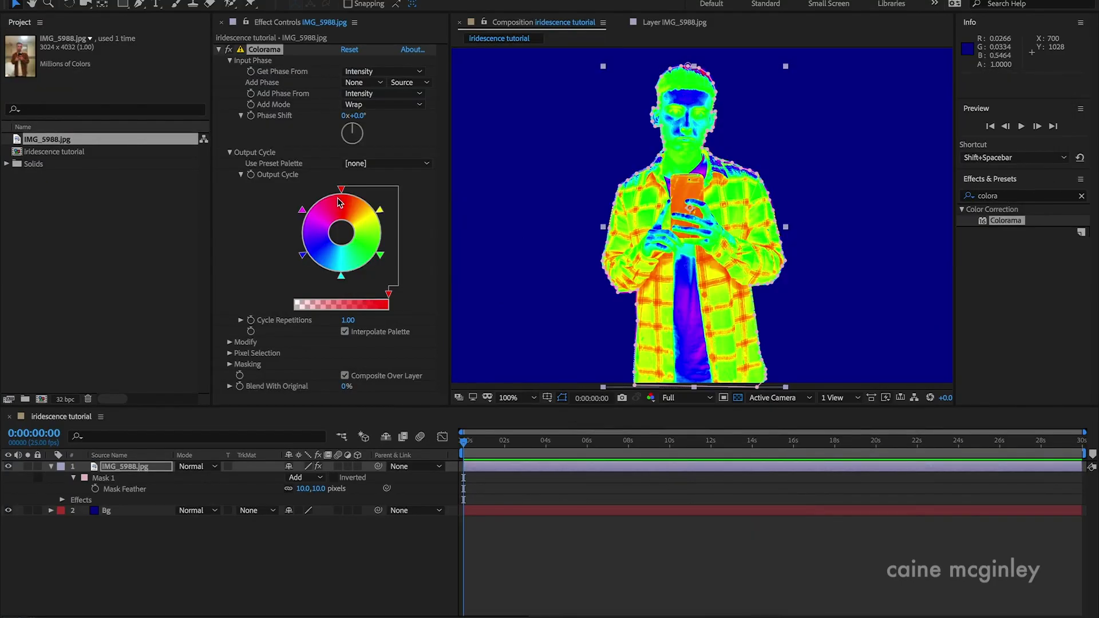
- Recolour Colorama's magenta Output Cycle point to red, then change it to white
left_click(303, 210)
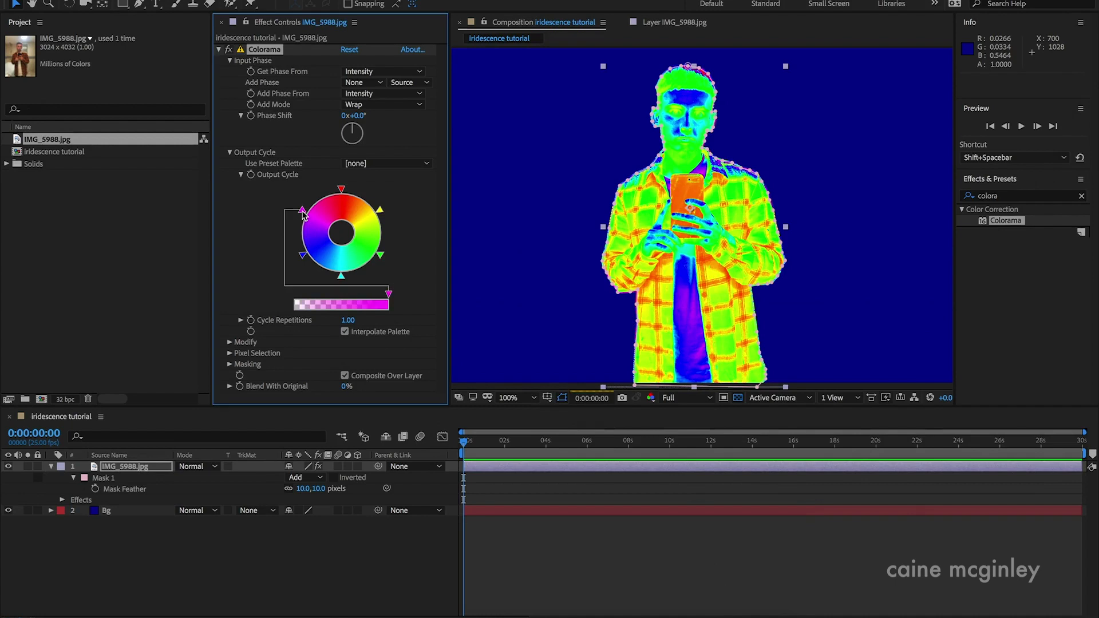
double_click(302, 211)
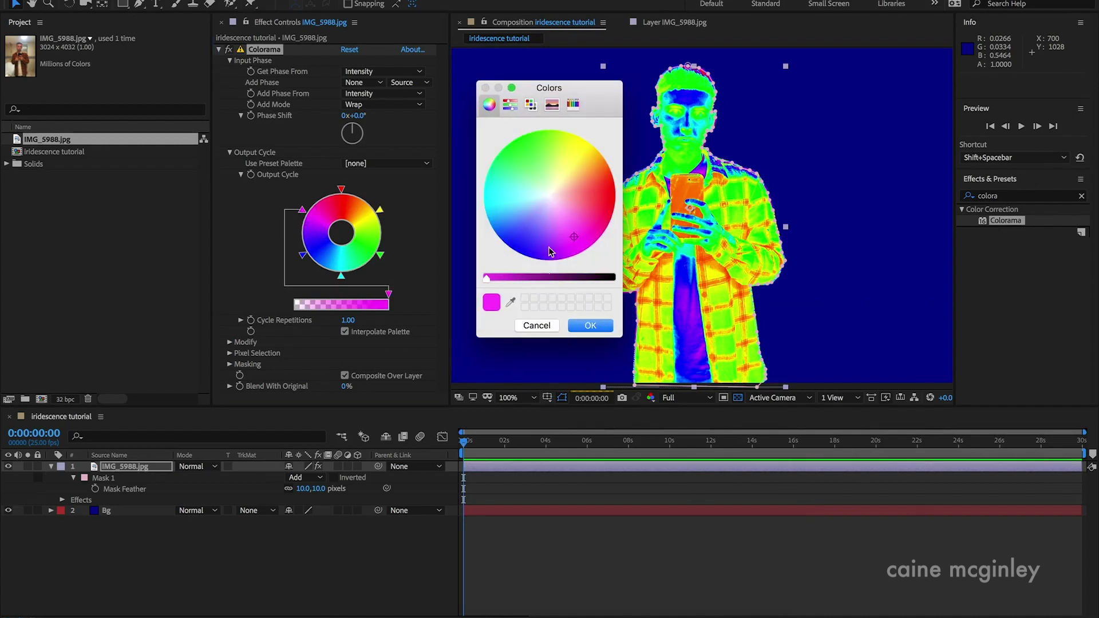
left_click_drag(529, 207, 640, 204)
left_click(591, 325)
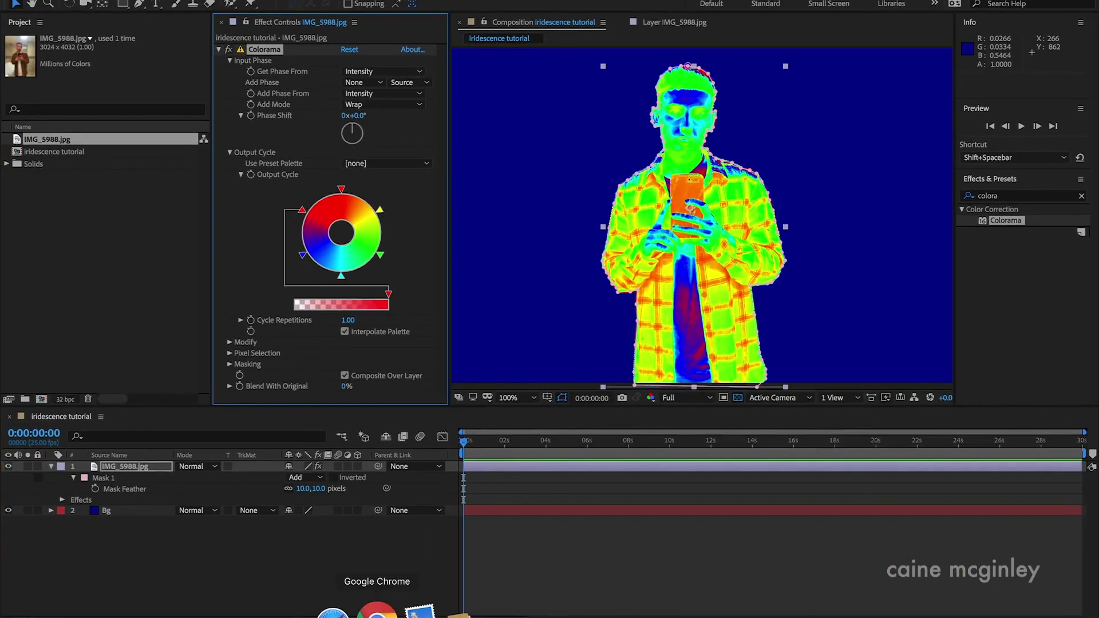
left_click(376, 612)
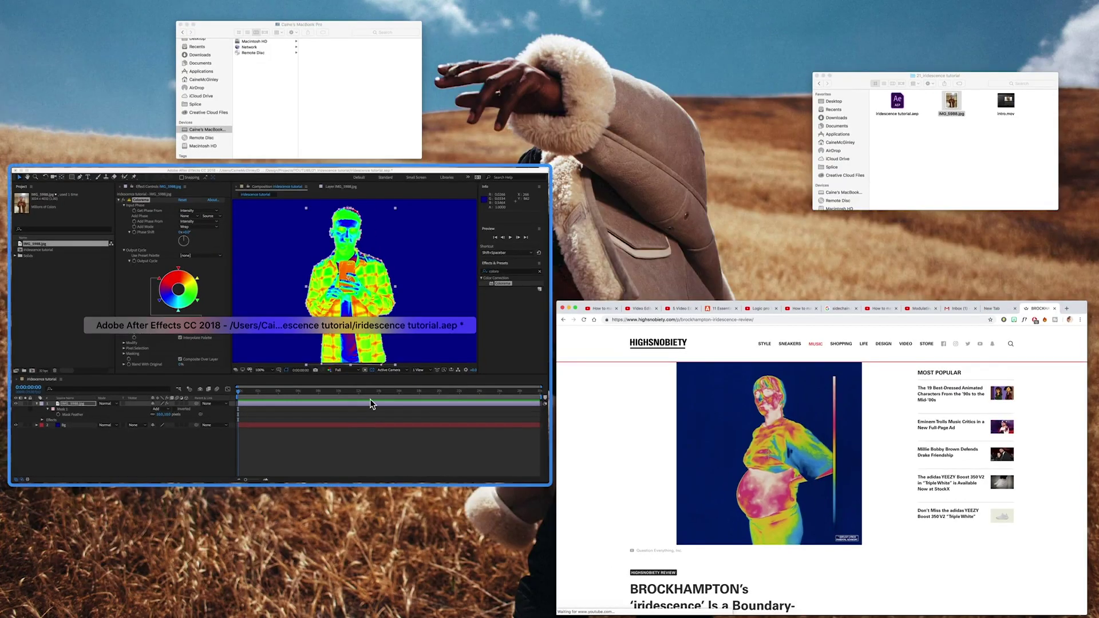
left_click(423, 396)
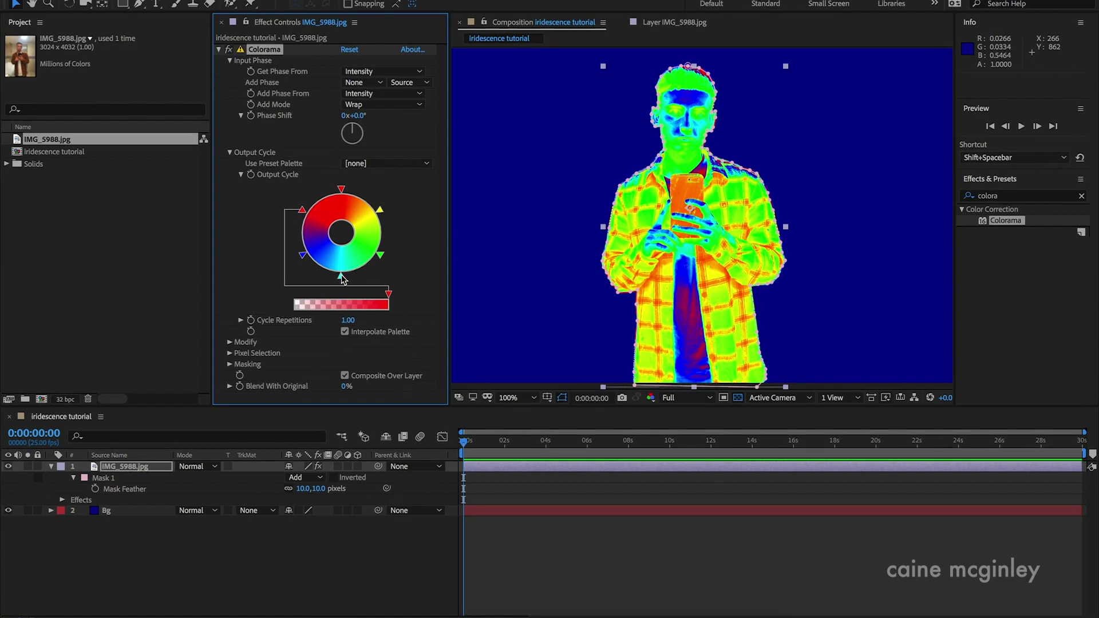
double_click(302, 211)
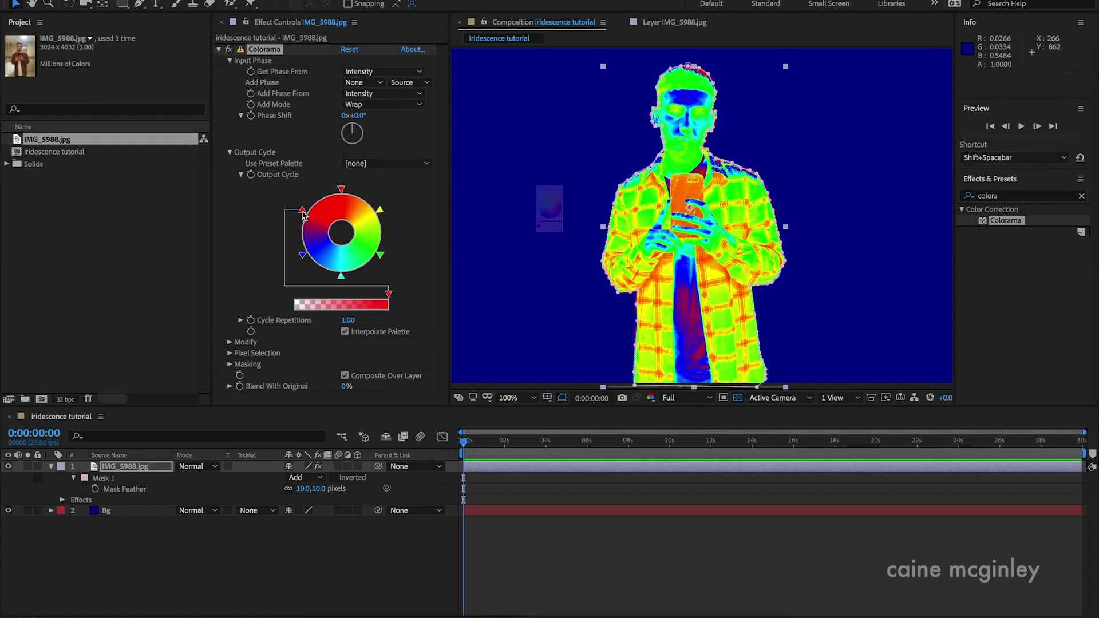
left_click(548, 195)
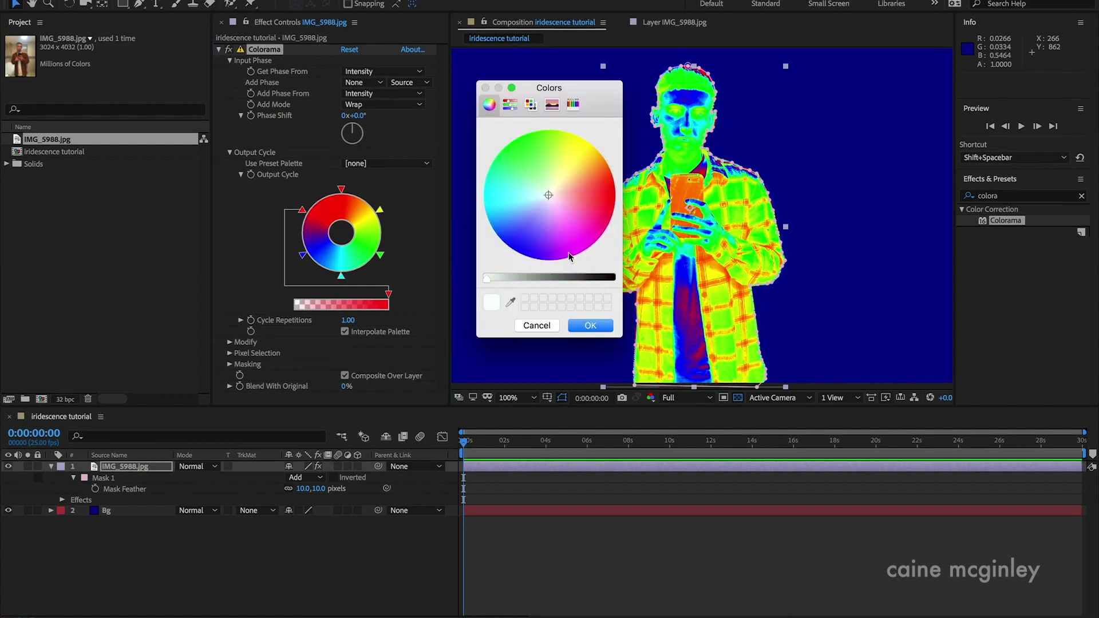
left_click(590, 326)
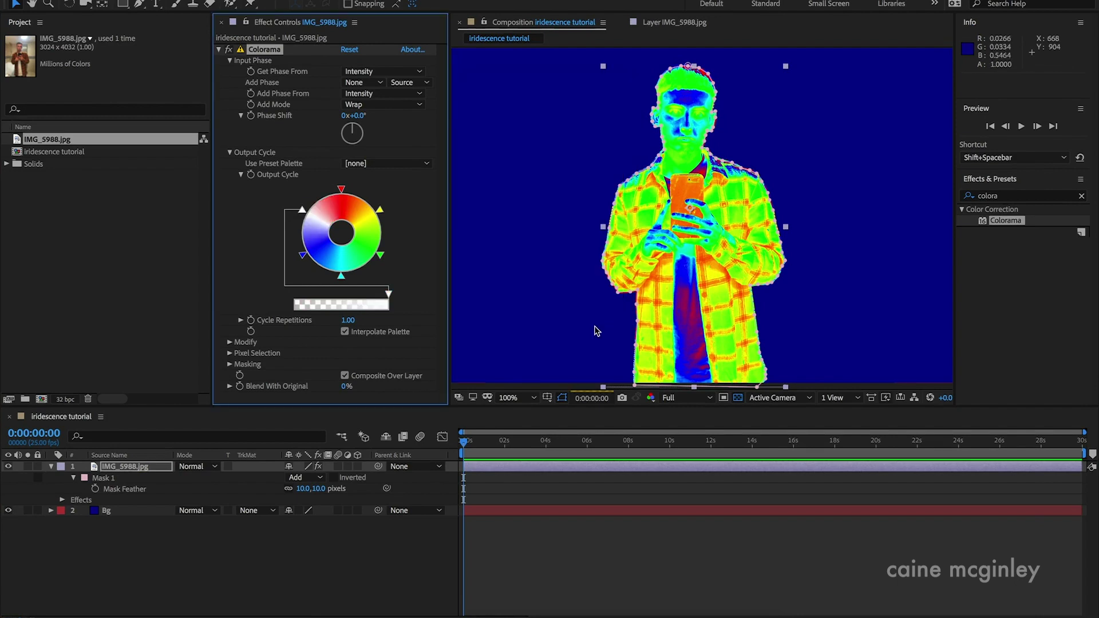
- Lower preview resolution to Third and drag the red Output Cycle point around the wheel
left_click(681, 397)
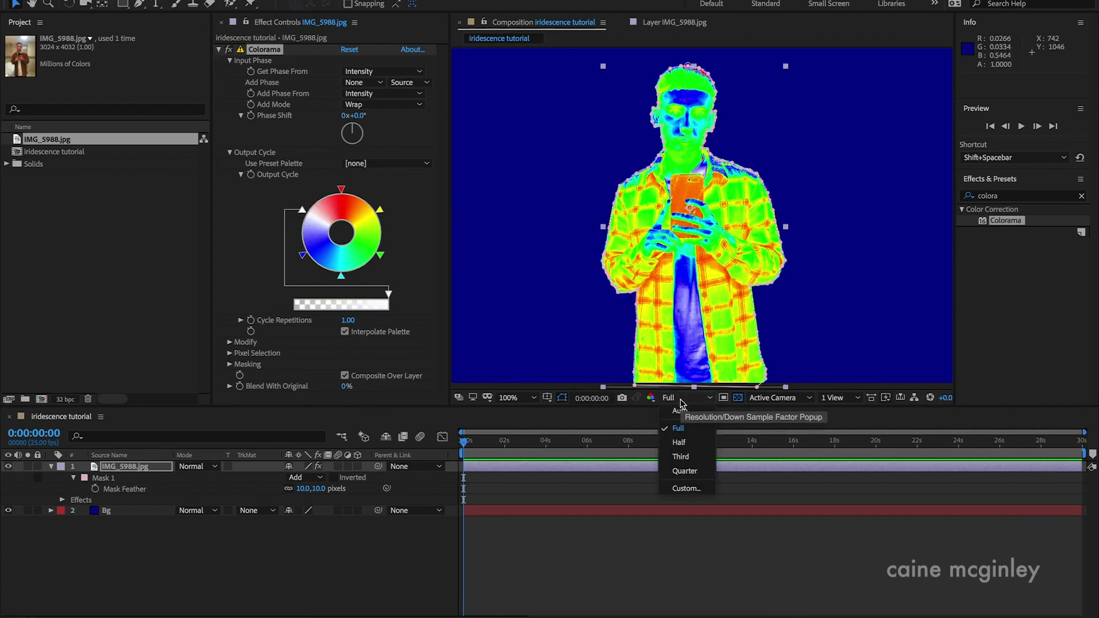
left_click(695, 456)
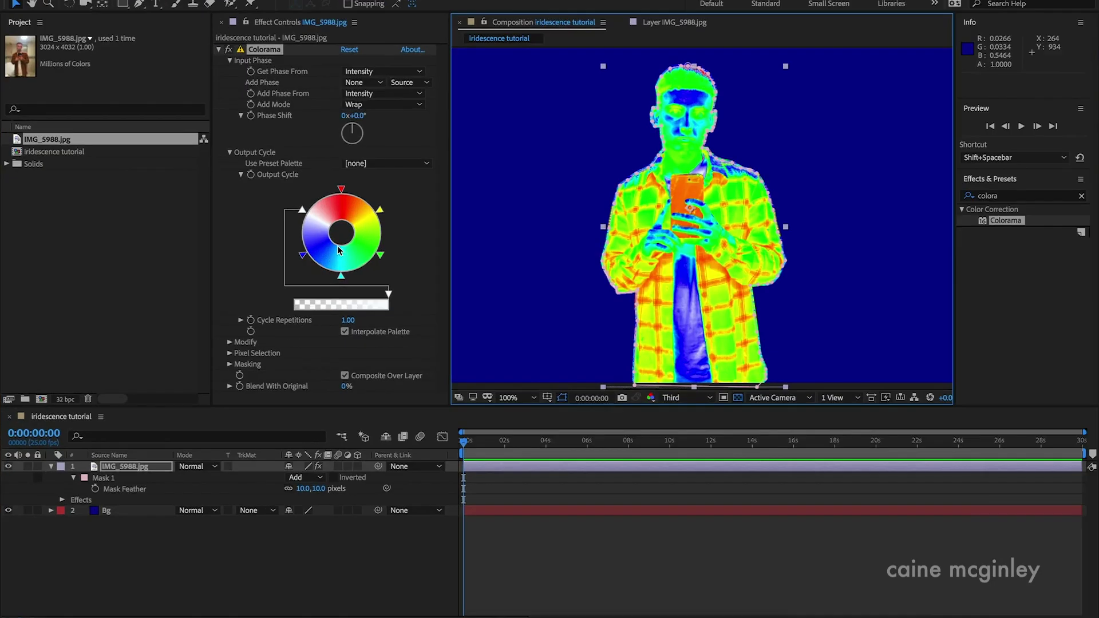
mouse_move(342, 194)
left_mouse_down()
mouse_move(304, 213)
mouse_move(301, 256)
mouse_move(336, 193)
left_mouse_up()
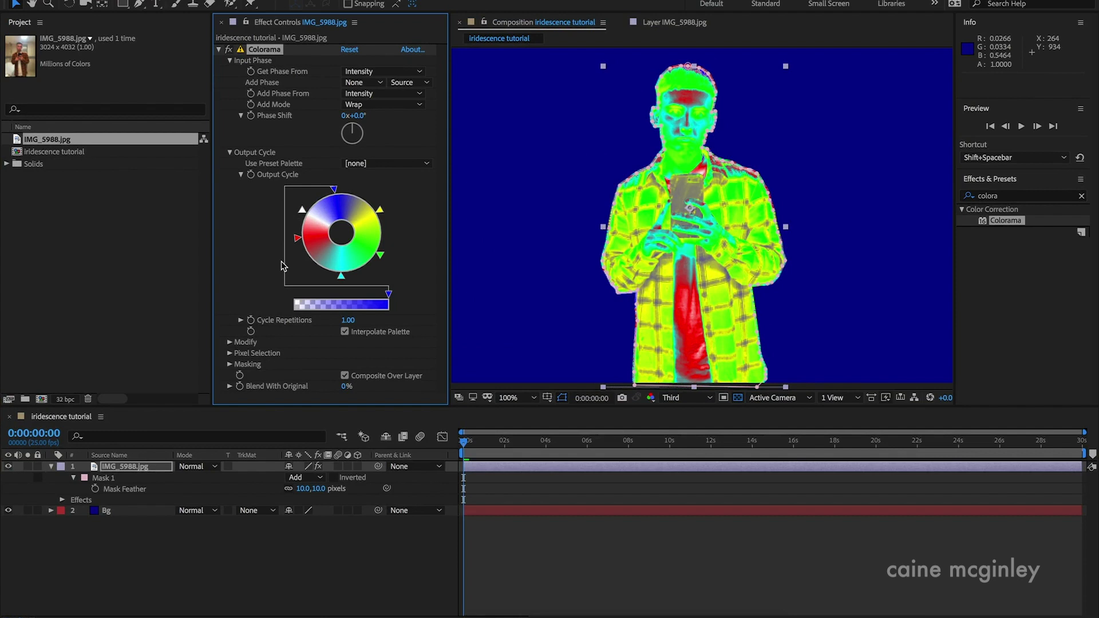
left_click_drag(297, 243, 305, 260)
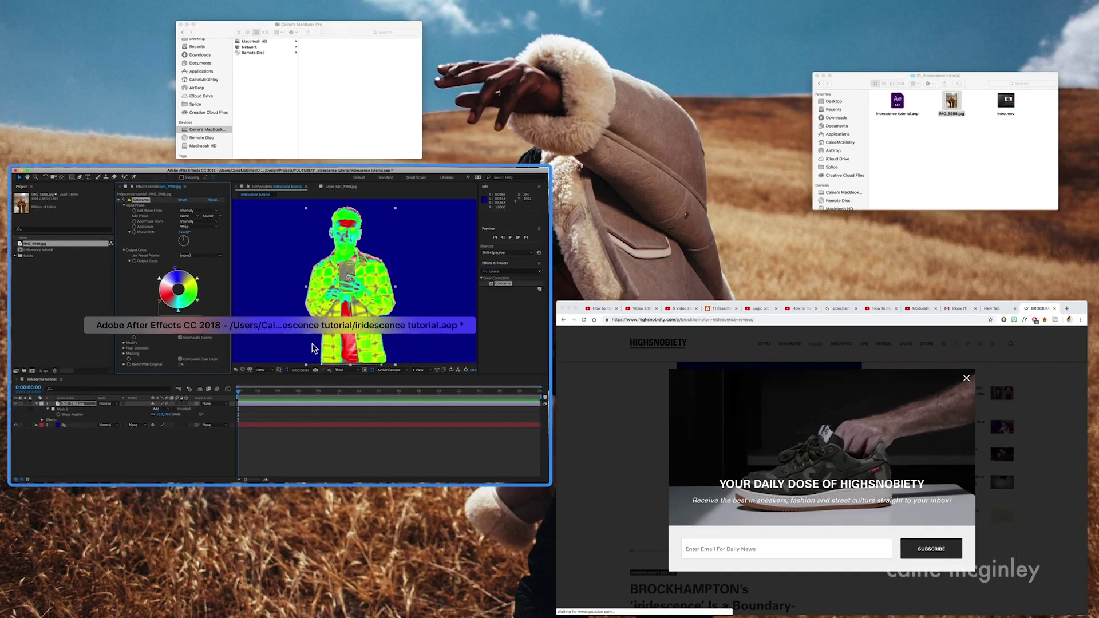
- Check the browser reference article, then narrow the red span of the colour cycle
left_click(314, 348)
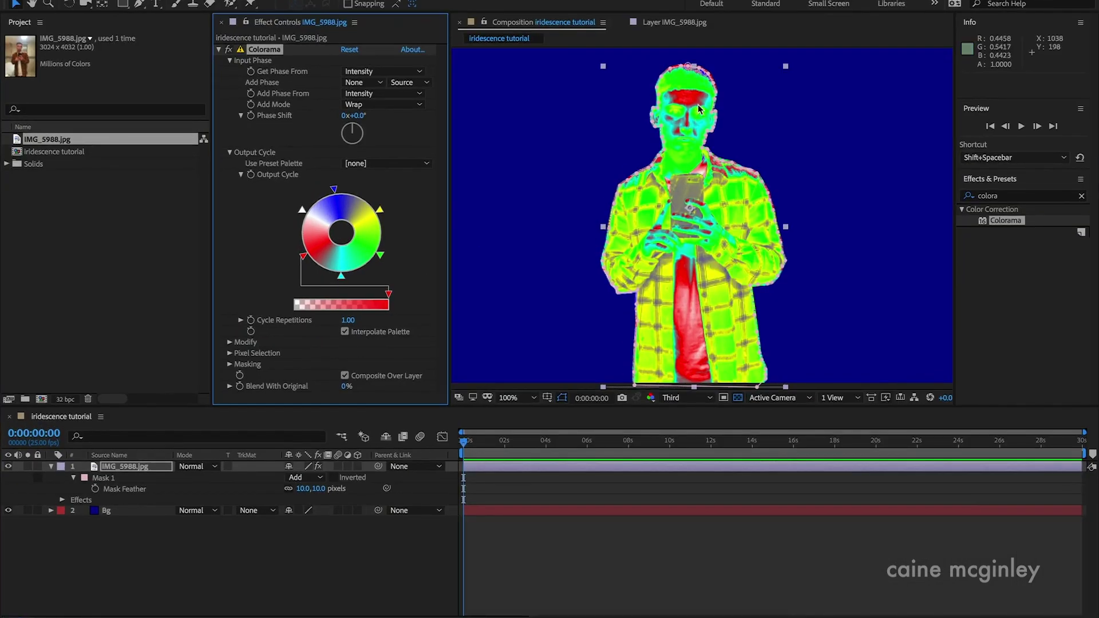
key("ctrl+Up")
left_click(818, 446)
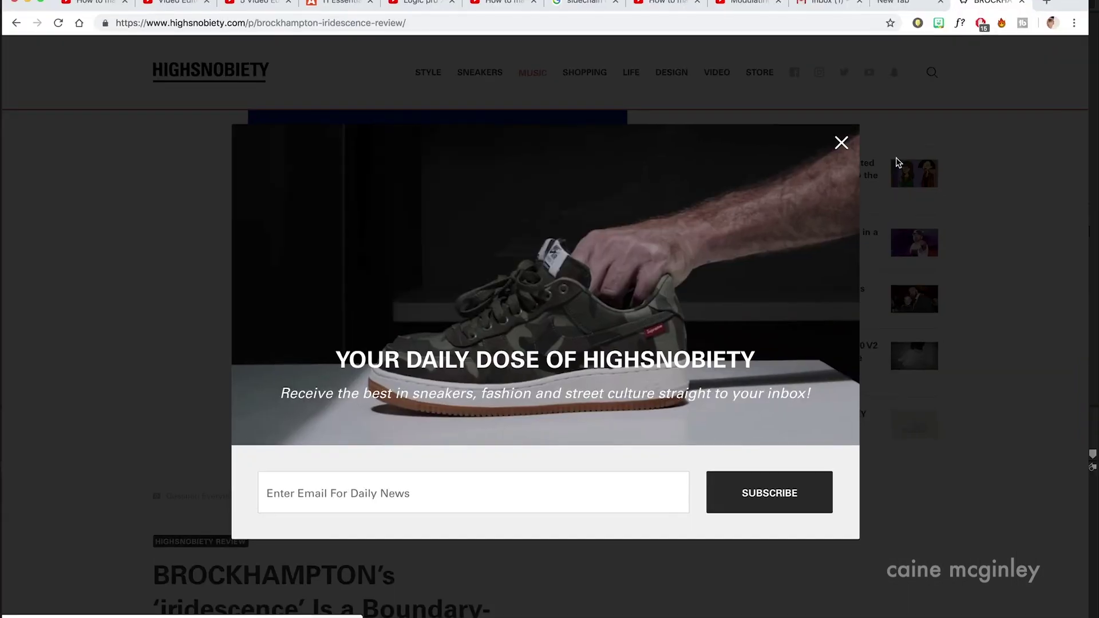
left_click(841, 142)
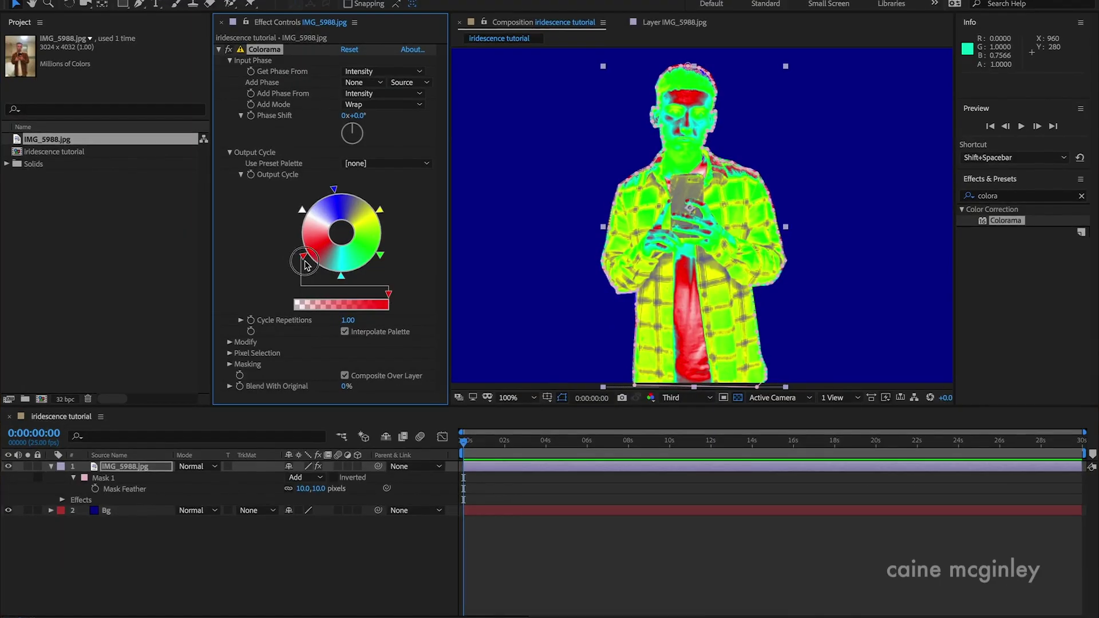
left_click_drag(305, 261, 319, 268)
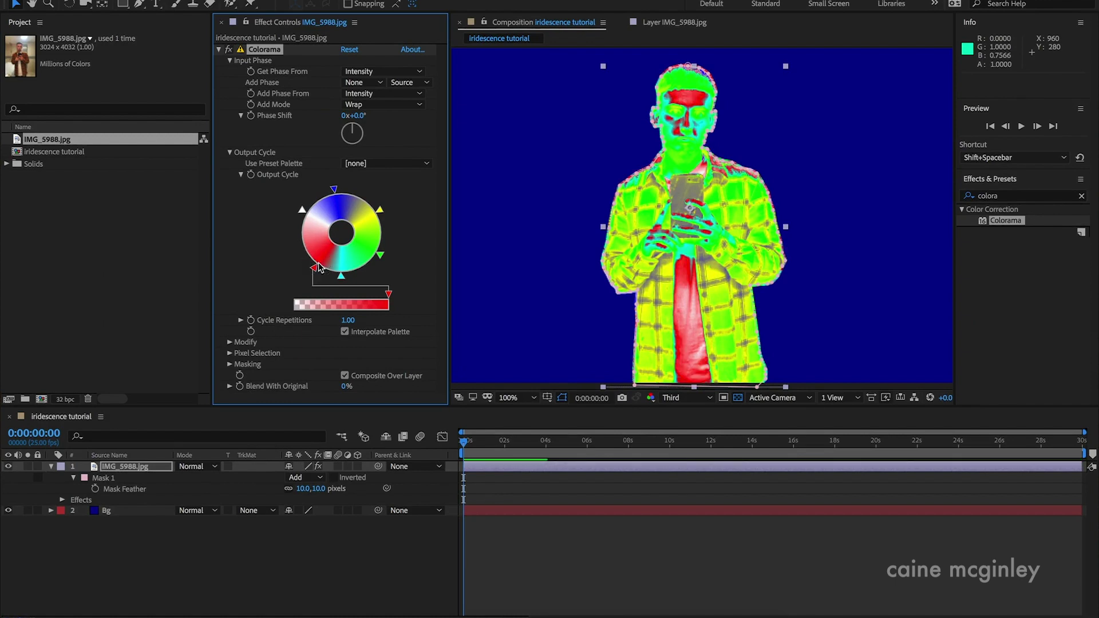
left_click(314, 269)
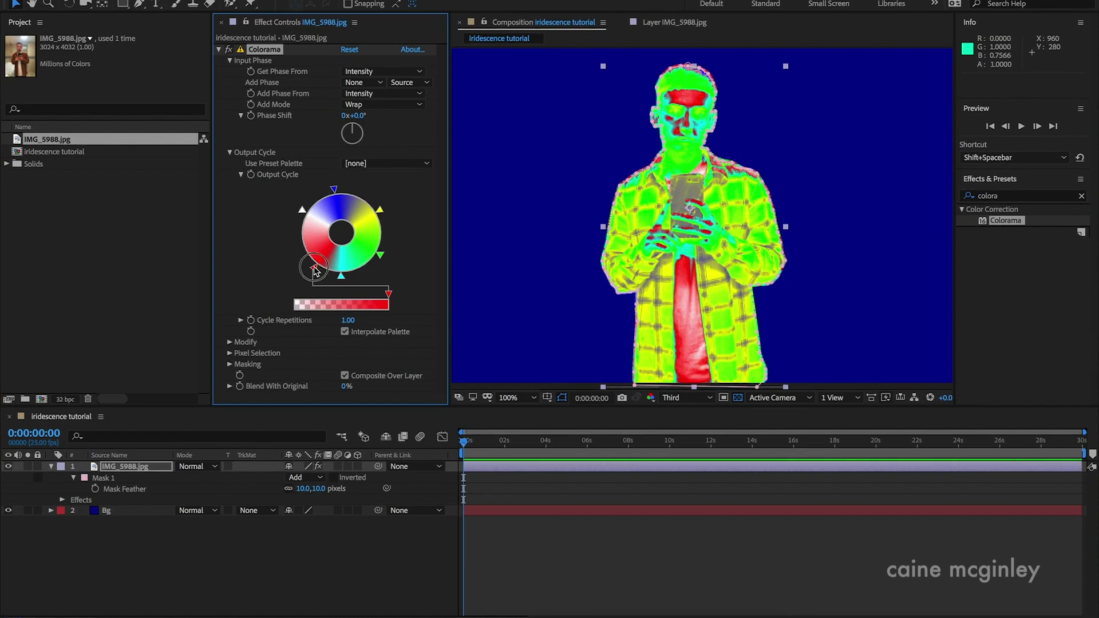
left_click_drag(314, 269, 309, 265)
- Recolour the green cycle point red and the yellow point green, then reposition the green point
left_click(381, 256)
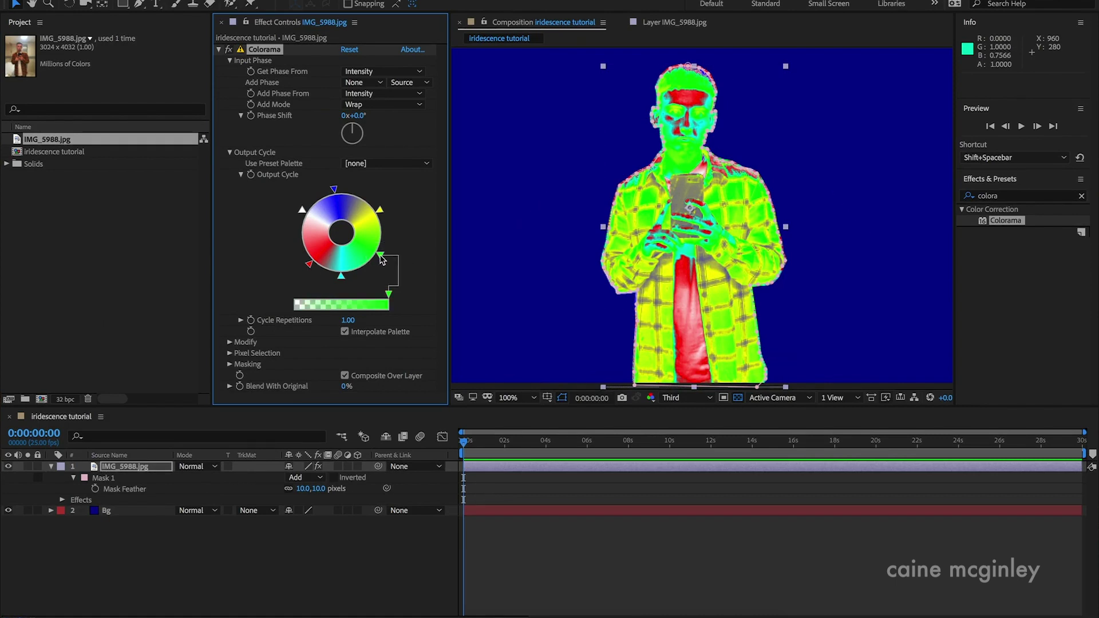
double_click(381, 257)
left_click(589, 191)
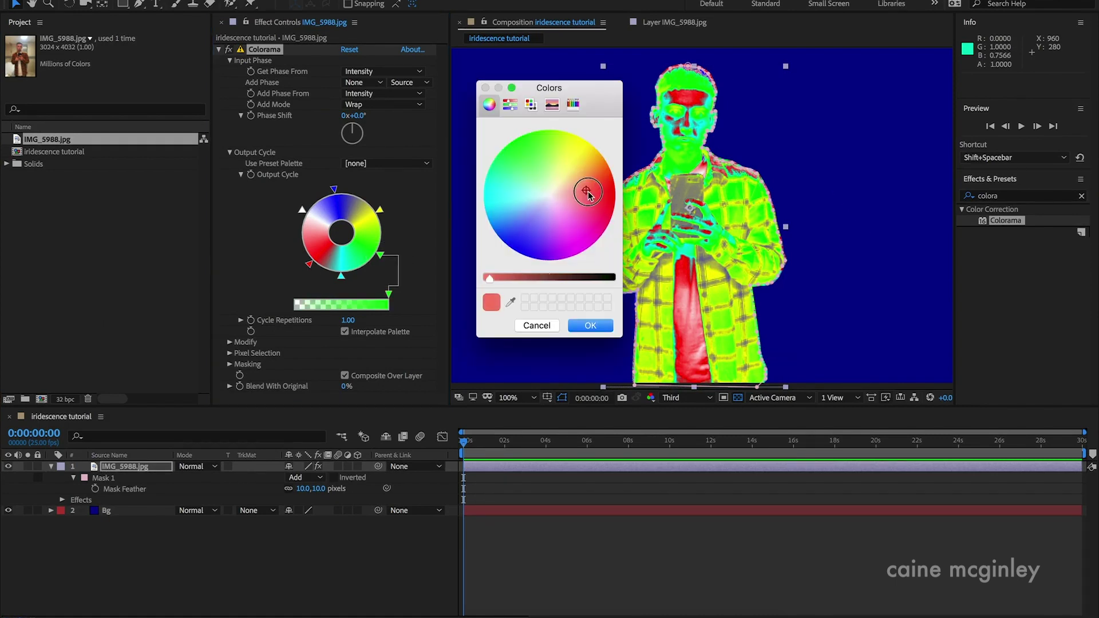
left_click(590, 324)
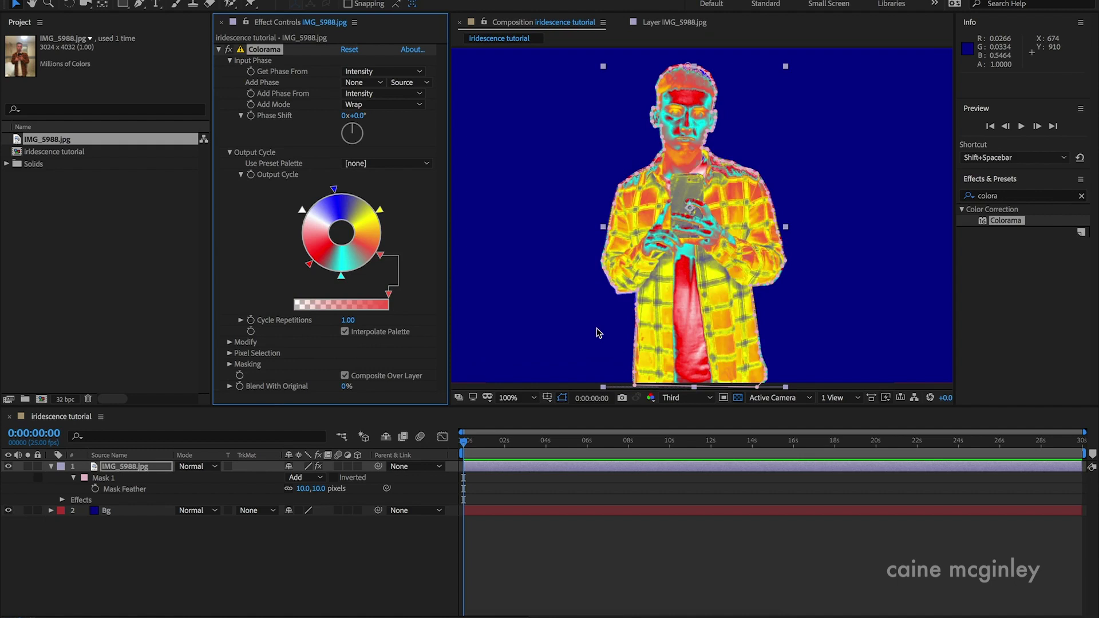
double_click(380, 210)
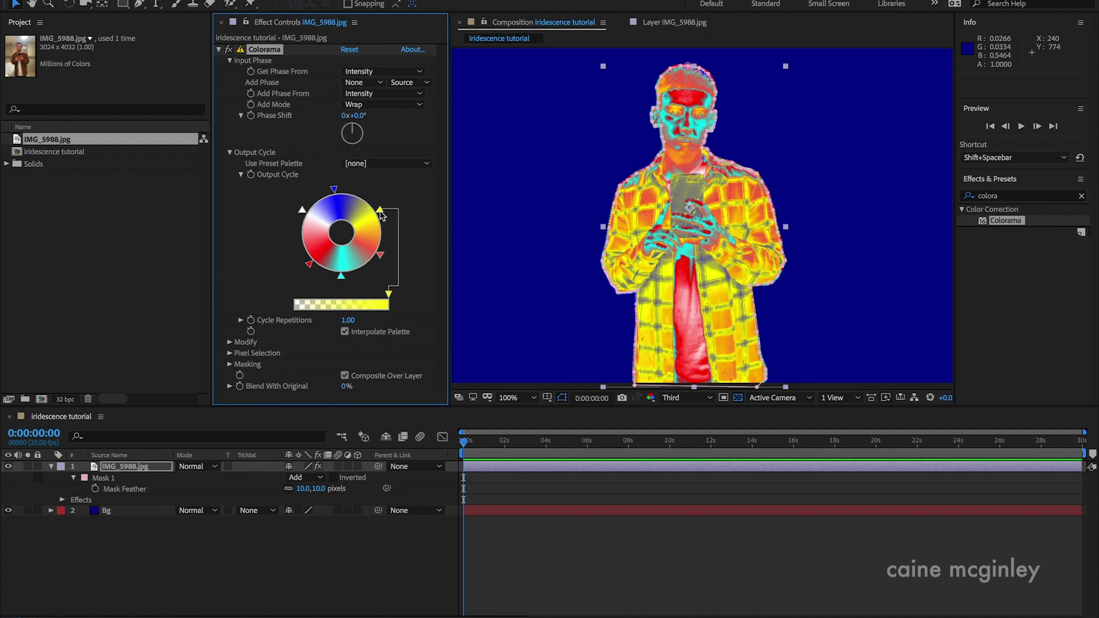
left_click_drag(546, 138, 538, 160)
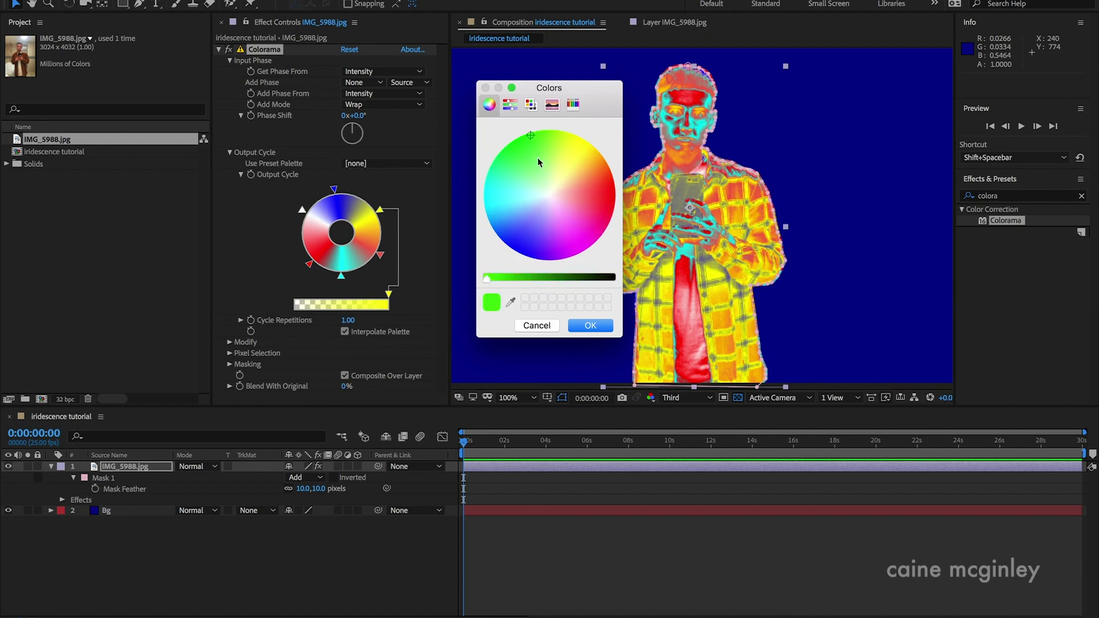
left_click(588, 325)
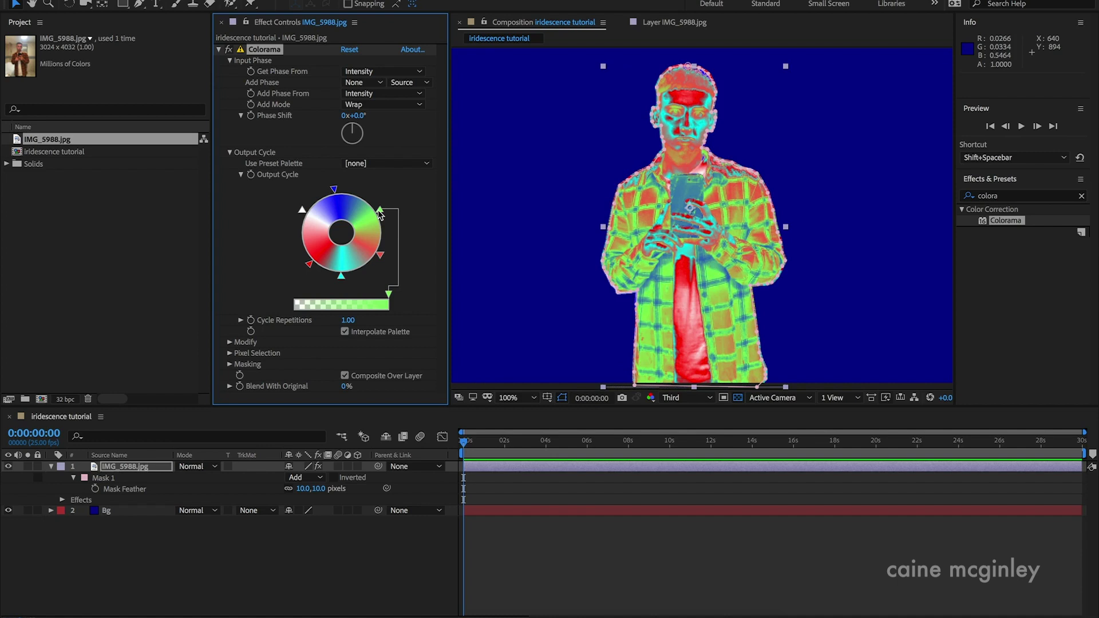
left_click_drag(379, 211, 373, 203)
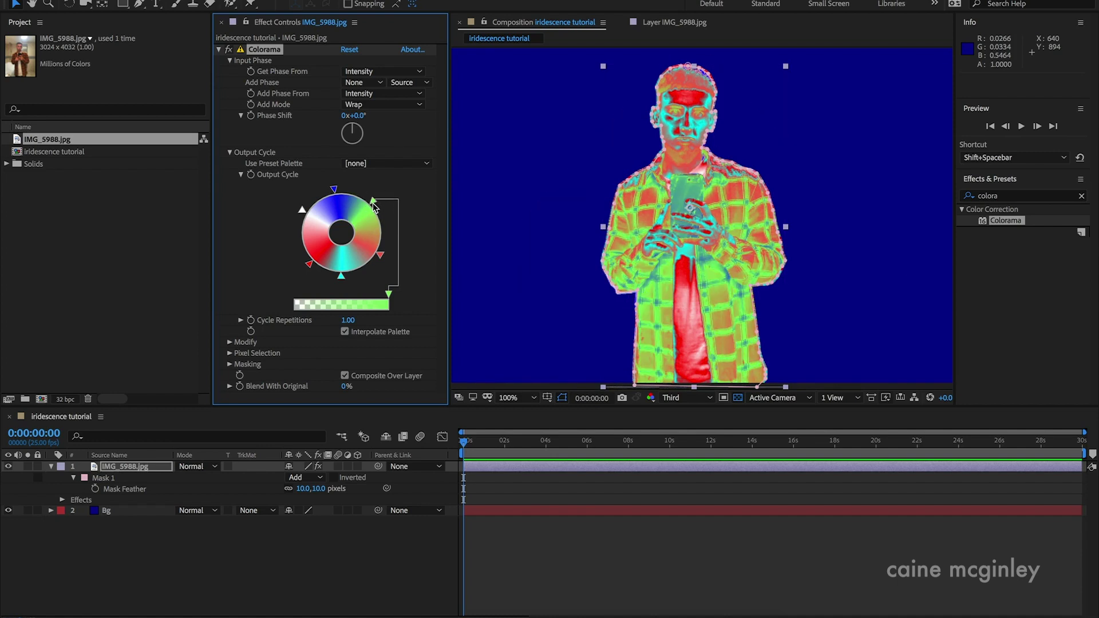
left_click_drag(373, 206, 377, 210)
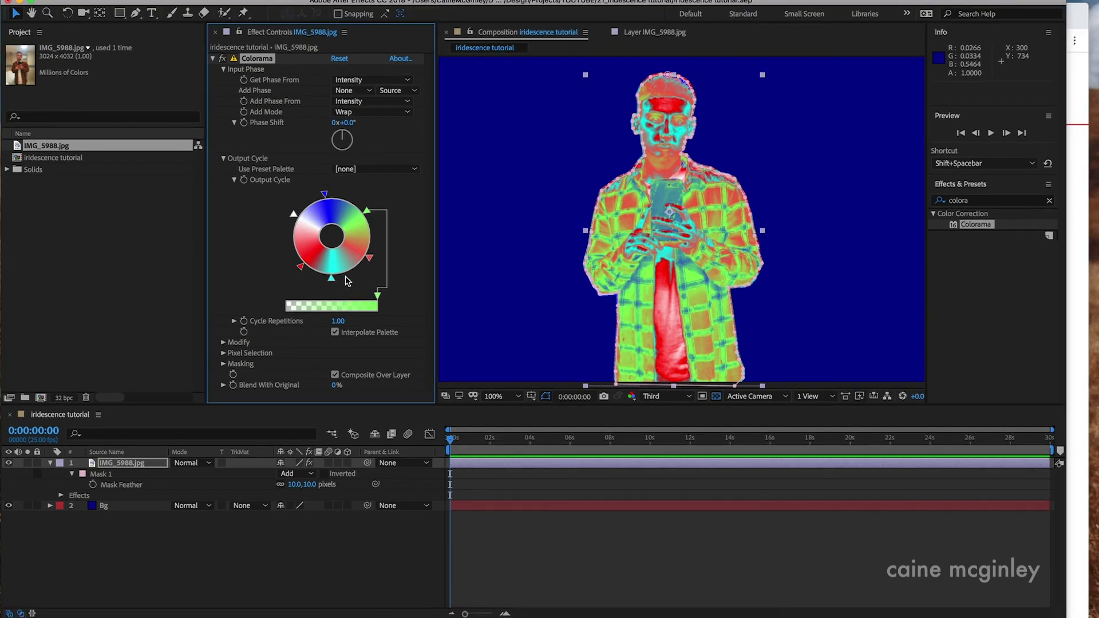
- Set one Output Cycle point to a bright yellow
key("ctrl+Up")
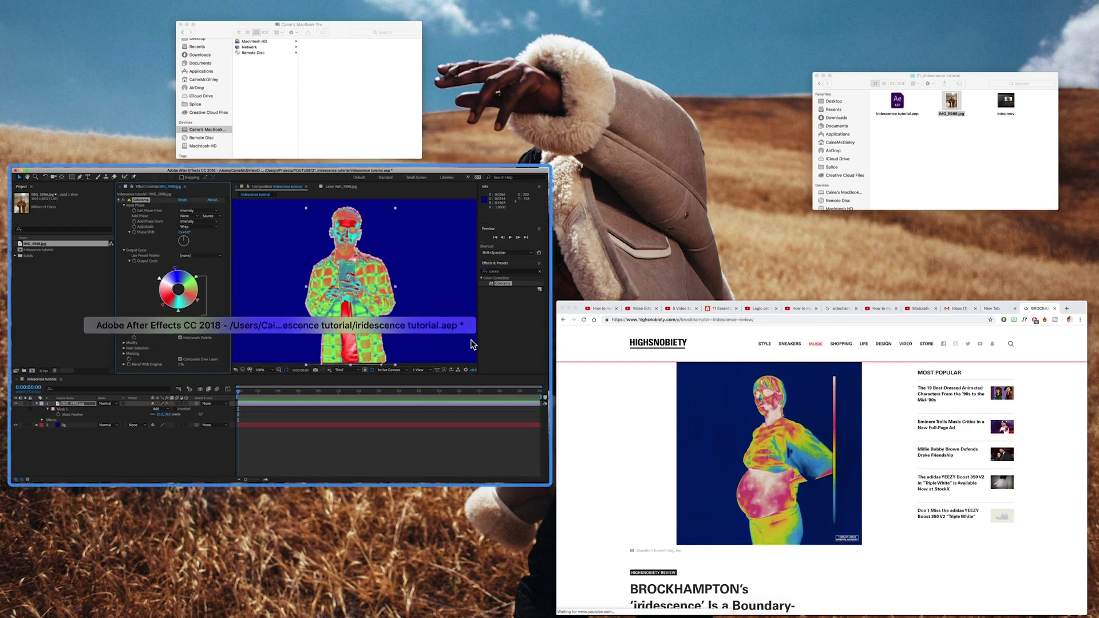
key("ctrl+Up")
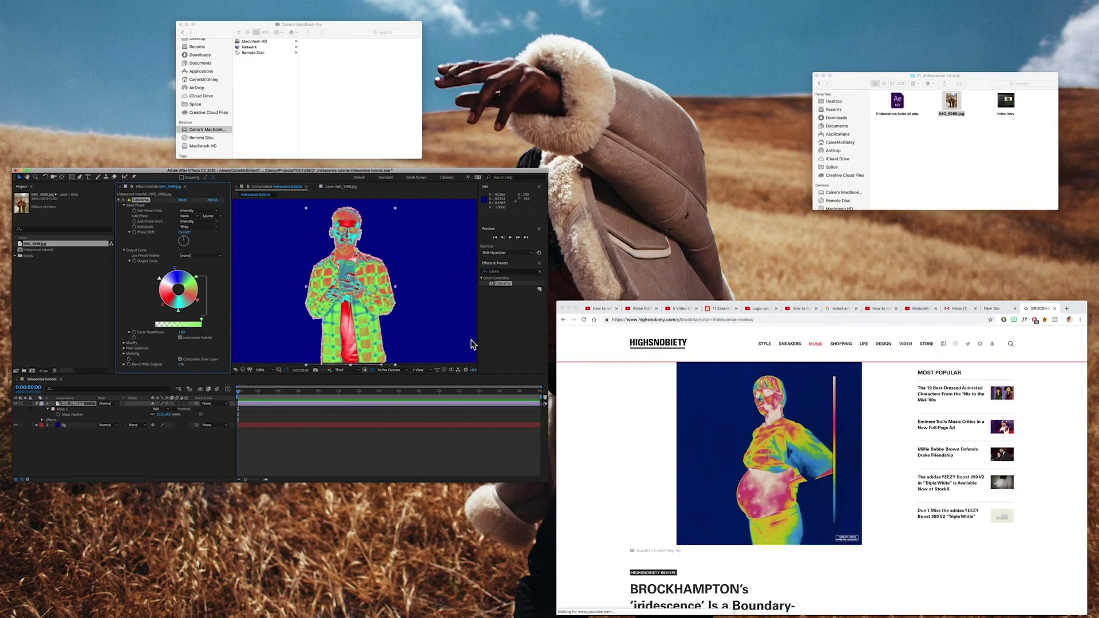
left_click(471, 344)
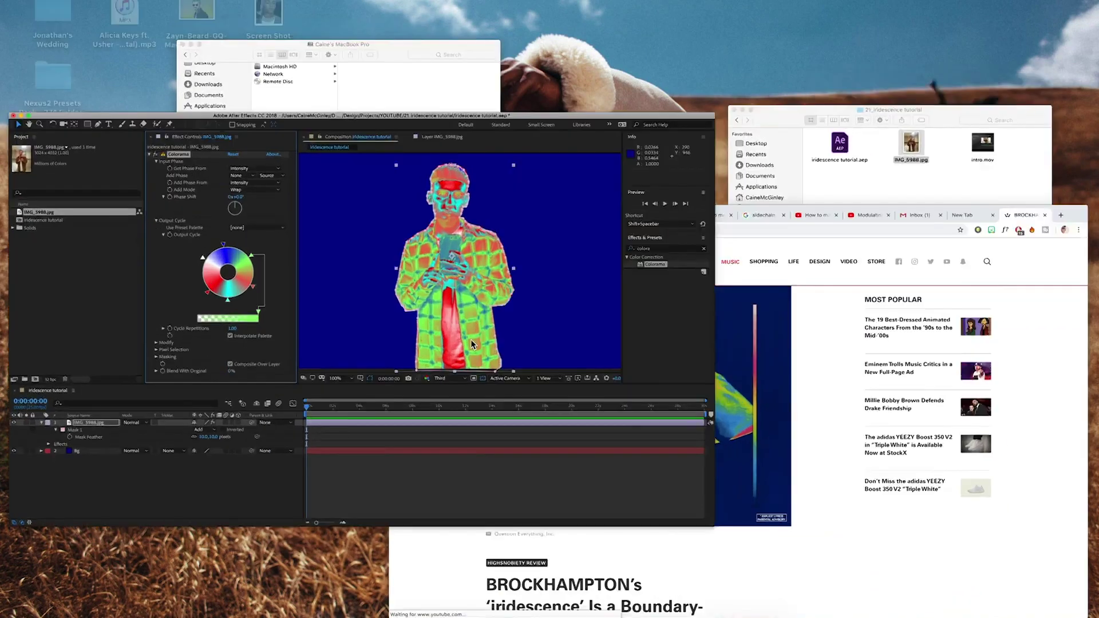
double_click(367, 272)
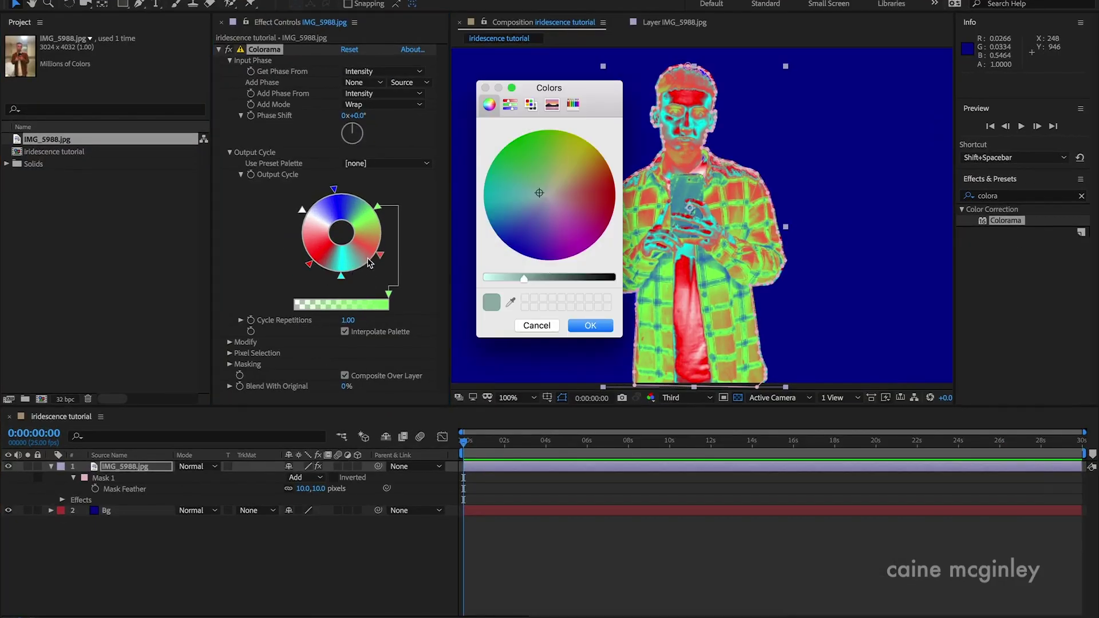
left_click_drag(559, 197, 594, 145)
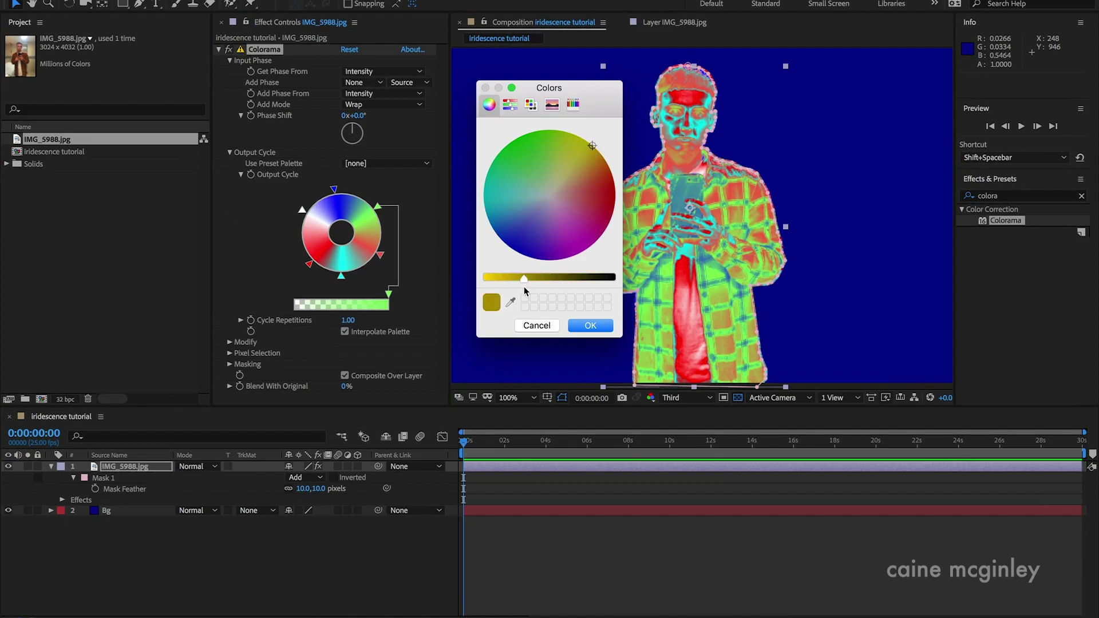
left_click_drag(524, 283, 493, 279)
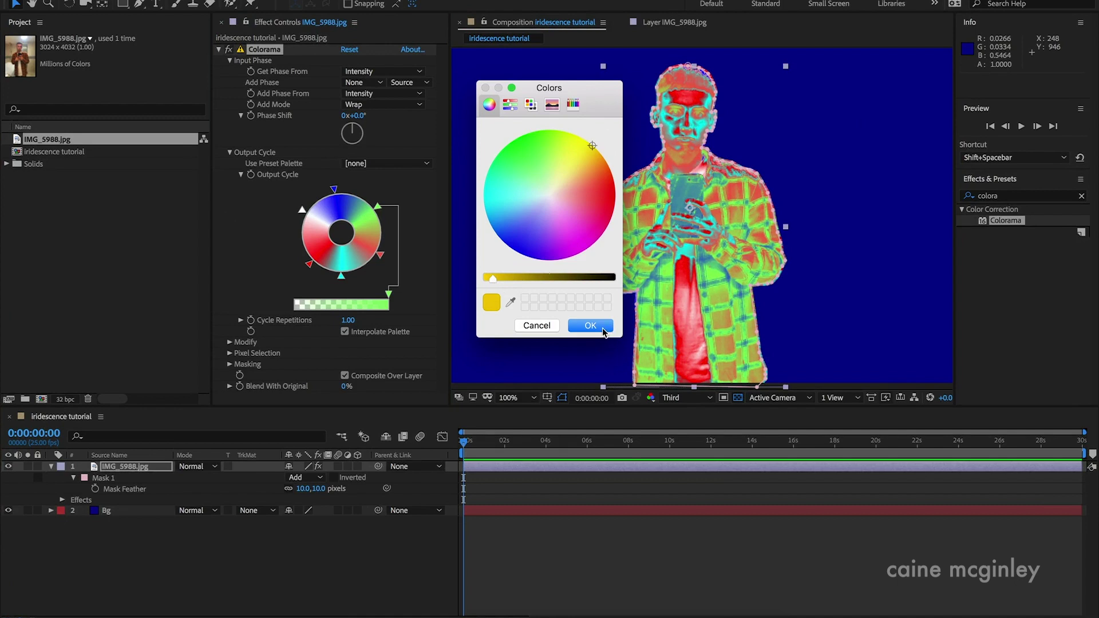
left_click(590, 326)
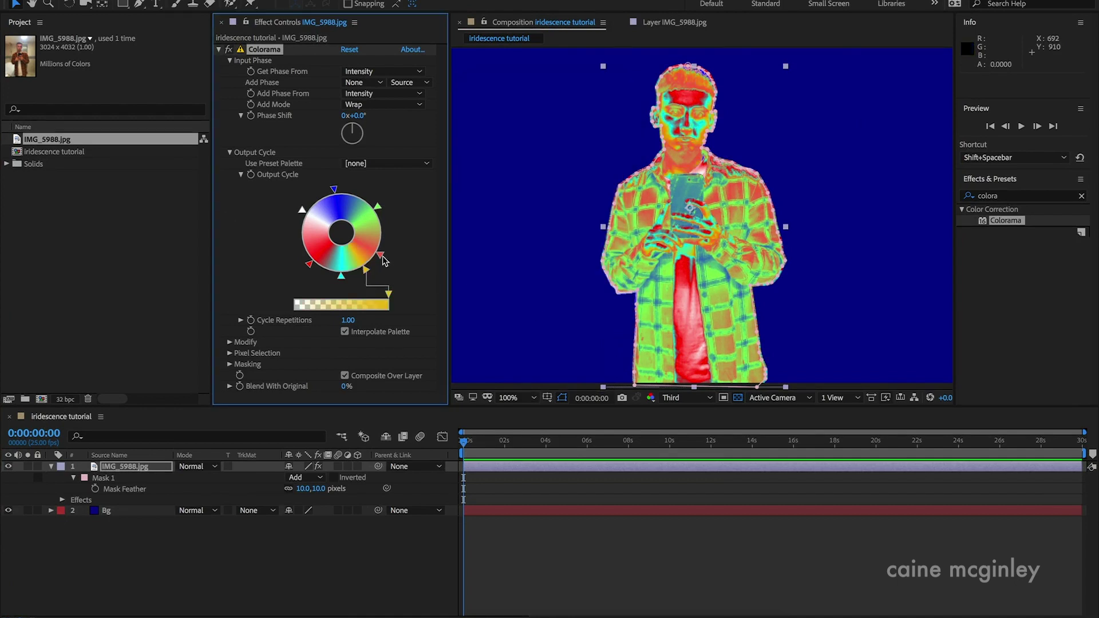
- Move the red point, add a new red point, and shift the cyan and yellow points
mouse_move(380, 256)
left_mouse_down()
mouse_move(387, 241)
mouse_move(376, 273)
left_mouse_up()
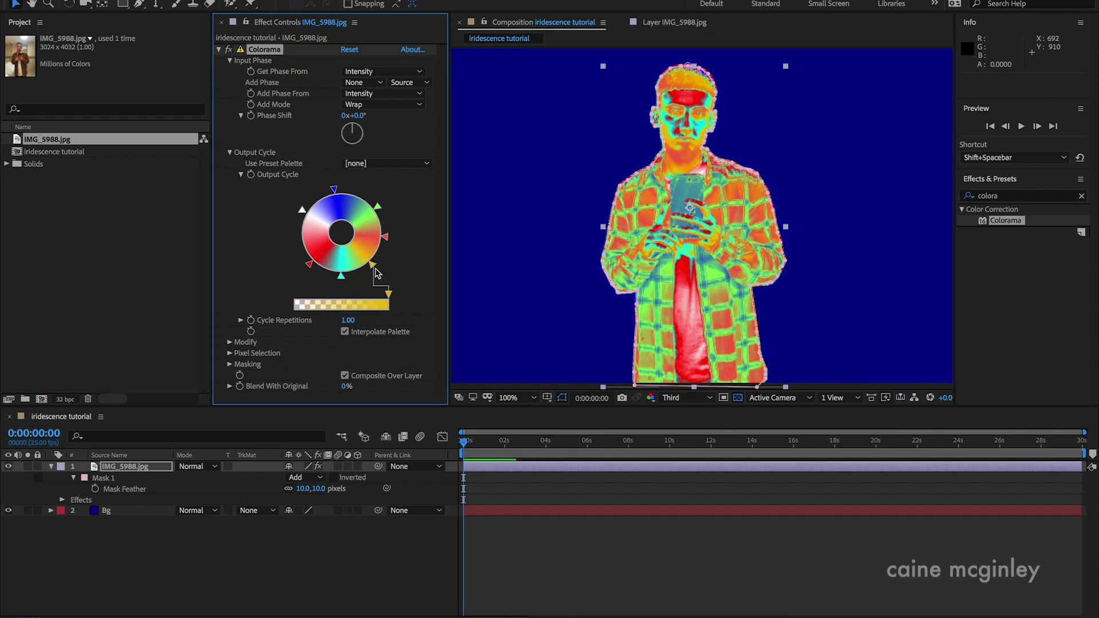
left_click(386, 240)
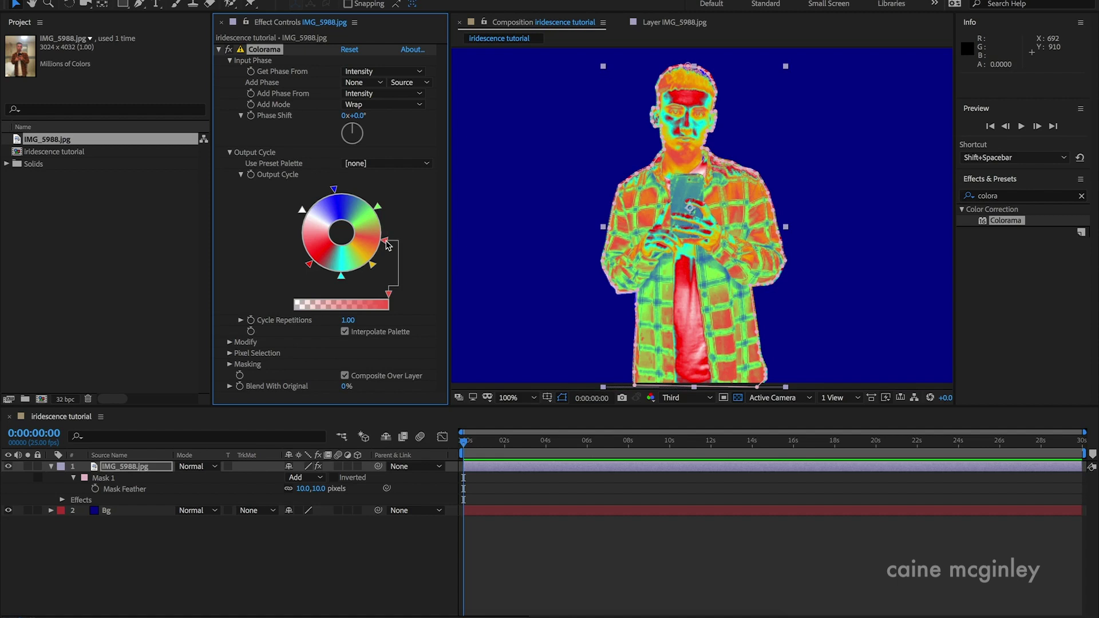
mouse_move(309, 265)
left_mouse_down()
mouse_move(299, 226)
mouse_move(302, 253)
mouse_move(348, 275)
mouse_move(379, 254)
mouse_move(381, 215)
left_mouse_up()
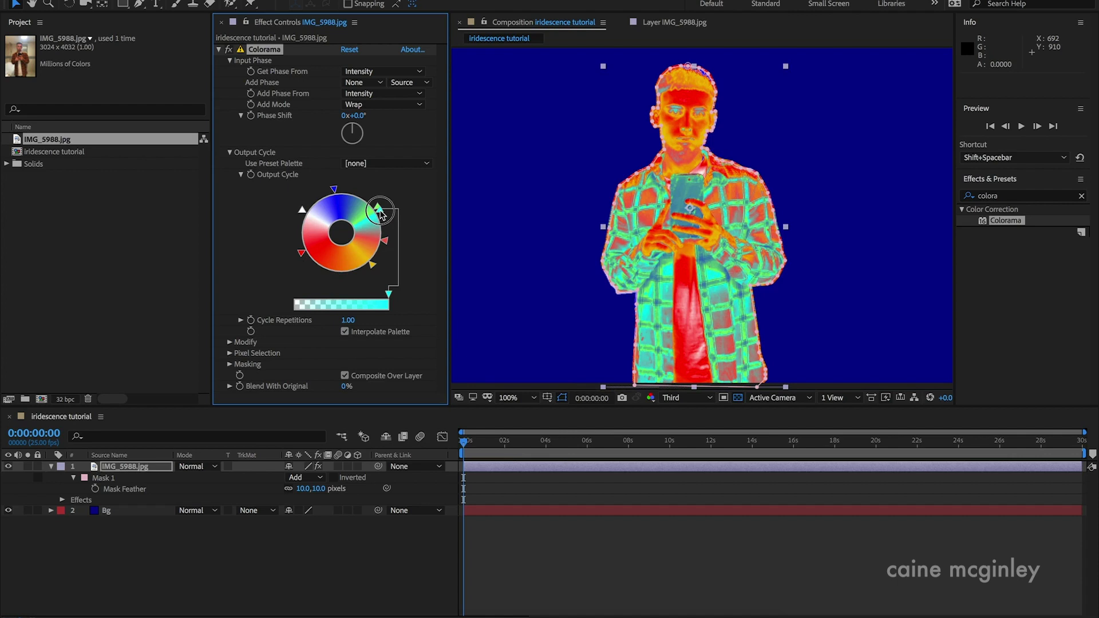
left_click_drag(381, 215, 367, 201)
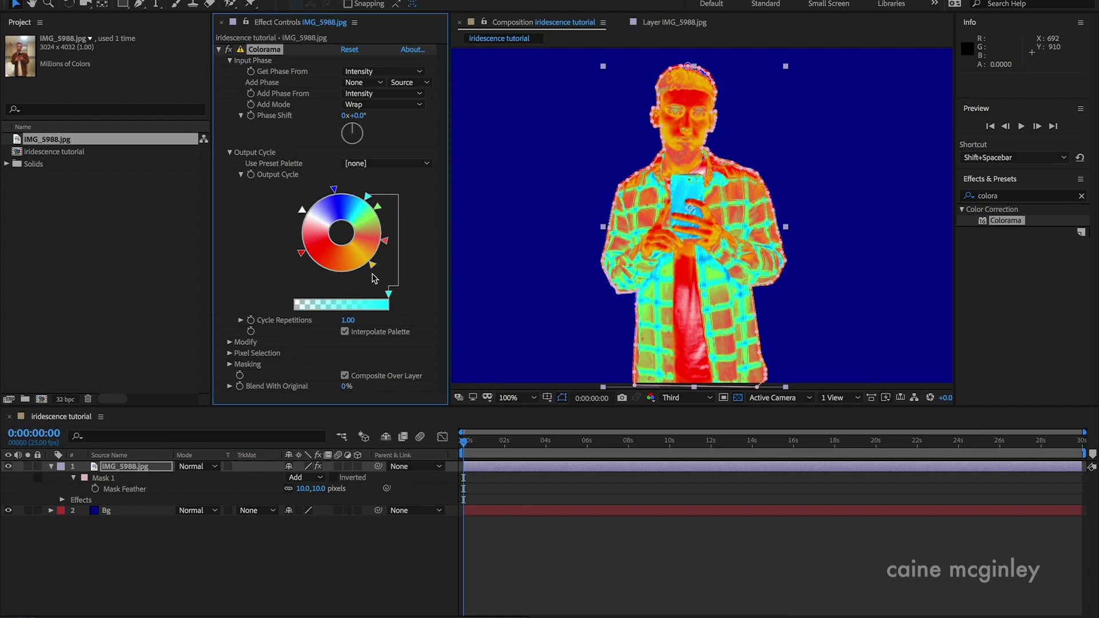
mouse_move(372, 266)
left_mouse_down()
mouse_move(342, 277)
mouse_move(359, 274)
left_mouse_up()
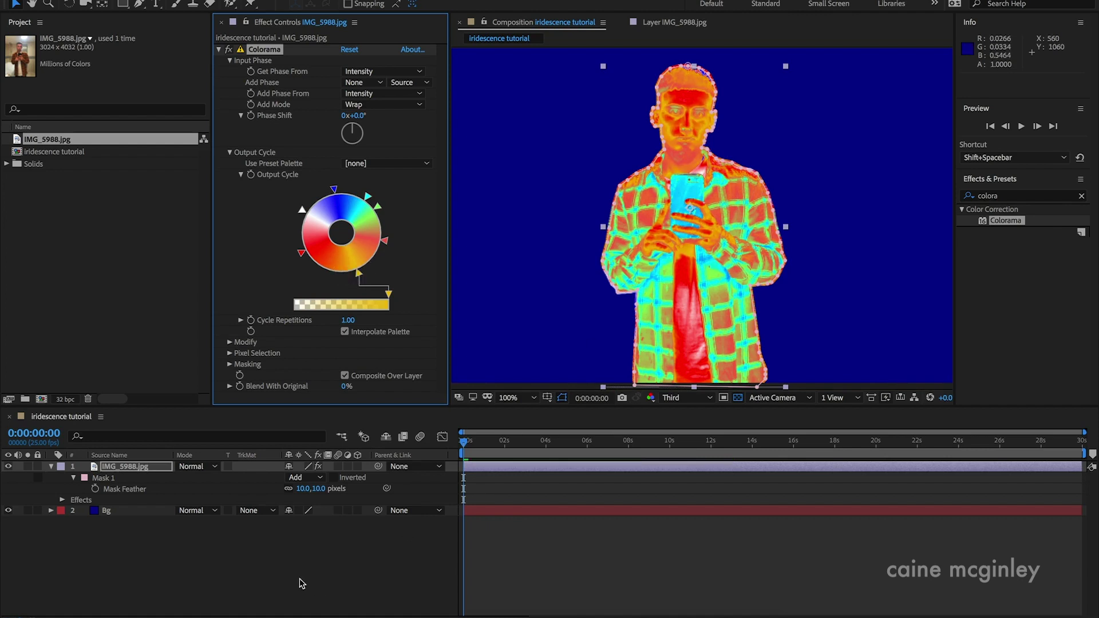
left_click(282, 577)
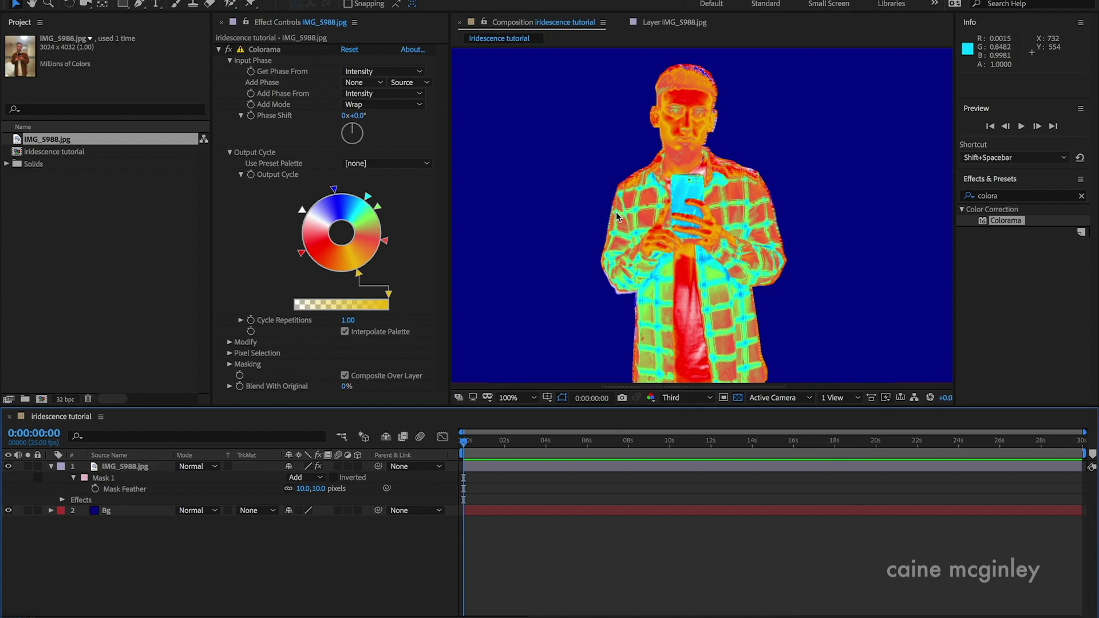
- Collapse Colorama, search 'level' and apply the Levels effect to the photo
left_click(218, 49)
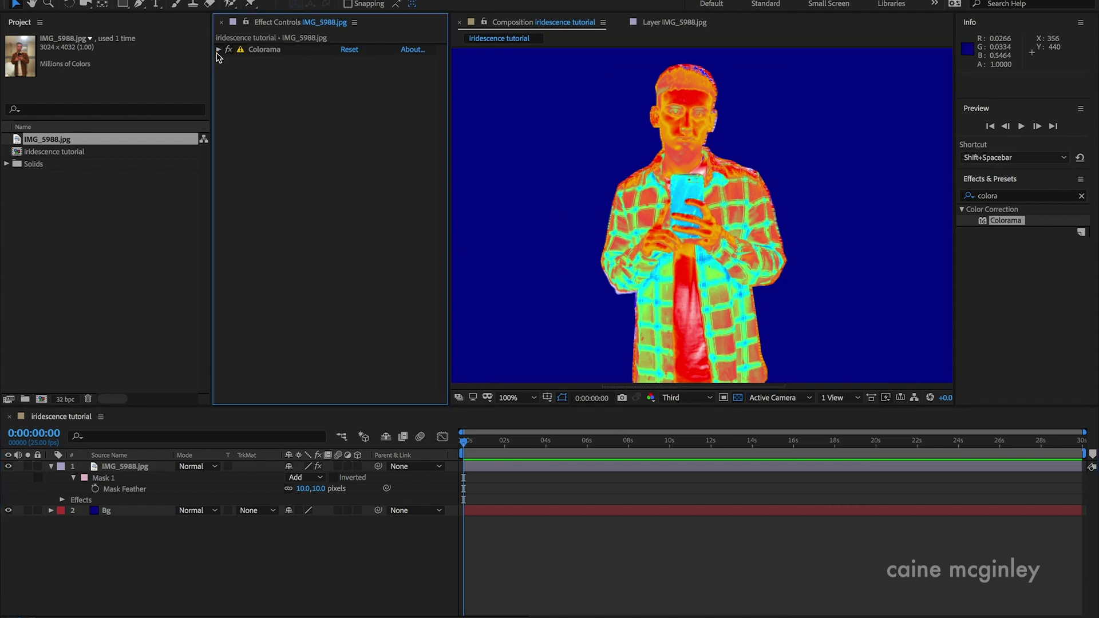
left_click(1024, 196)
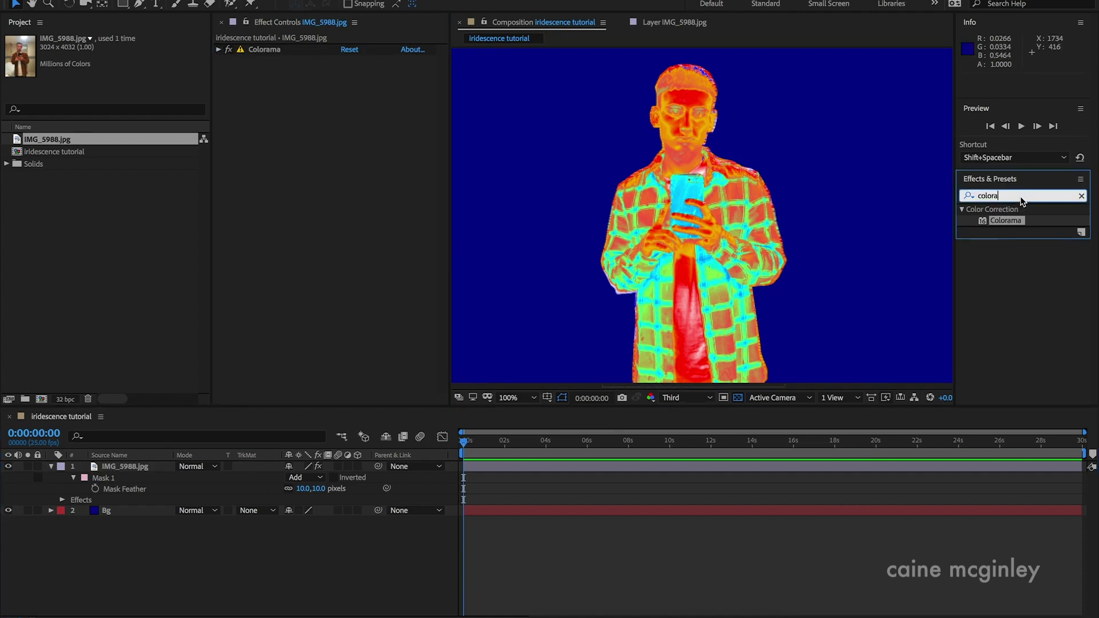
type("col")
key("BackSpace")
key("BackSpace")
key("BackSpace")
type("levels")
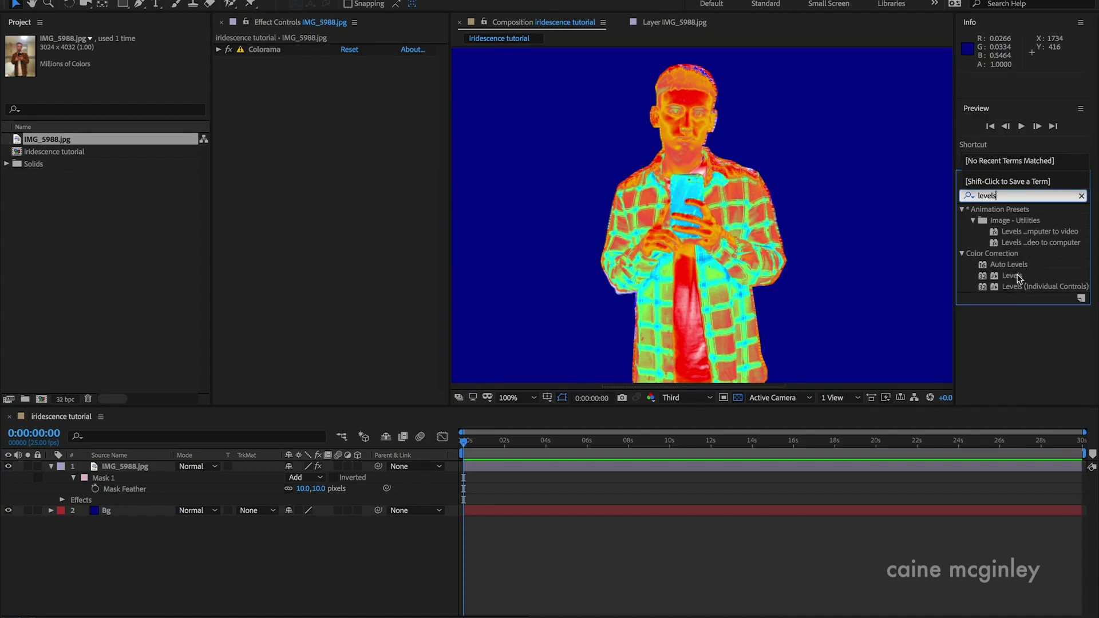
left_click_drag(1012, 276, 271, 171)
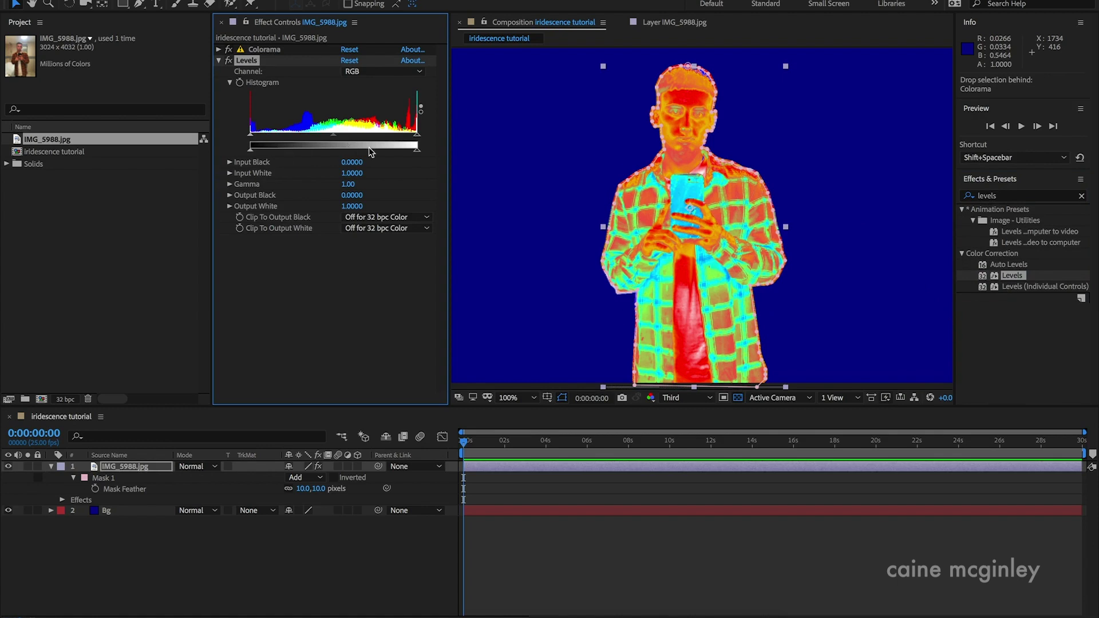
- Drag Levels Output White down to 0.8471, deselect, and switch to the browser reference
left_click_drag(417, 155, 391, 153)
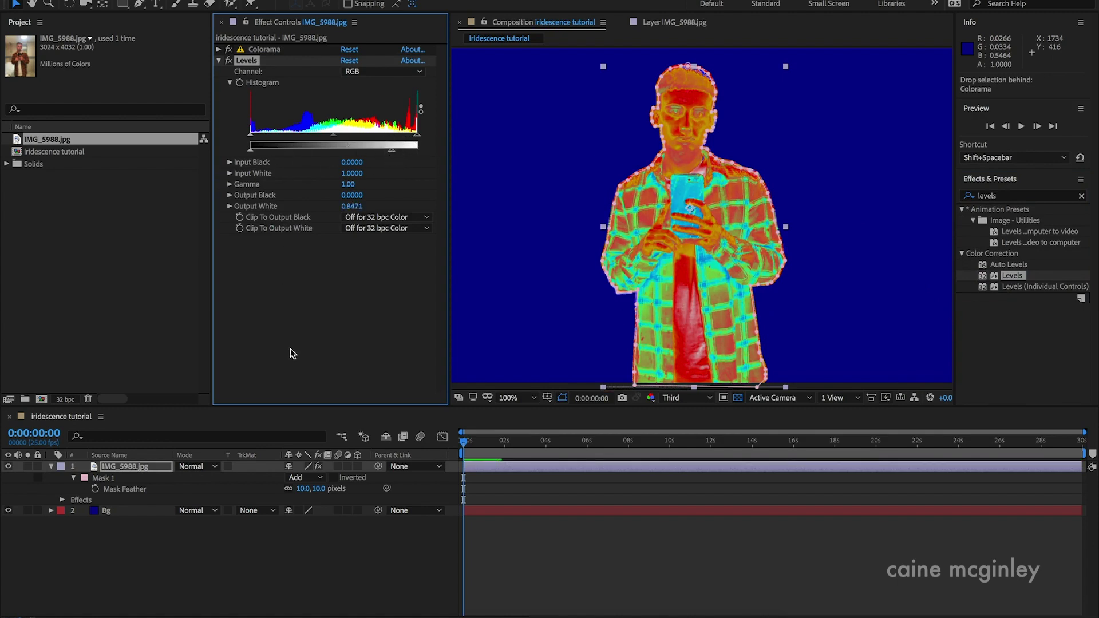
left_click(334, 554)
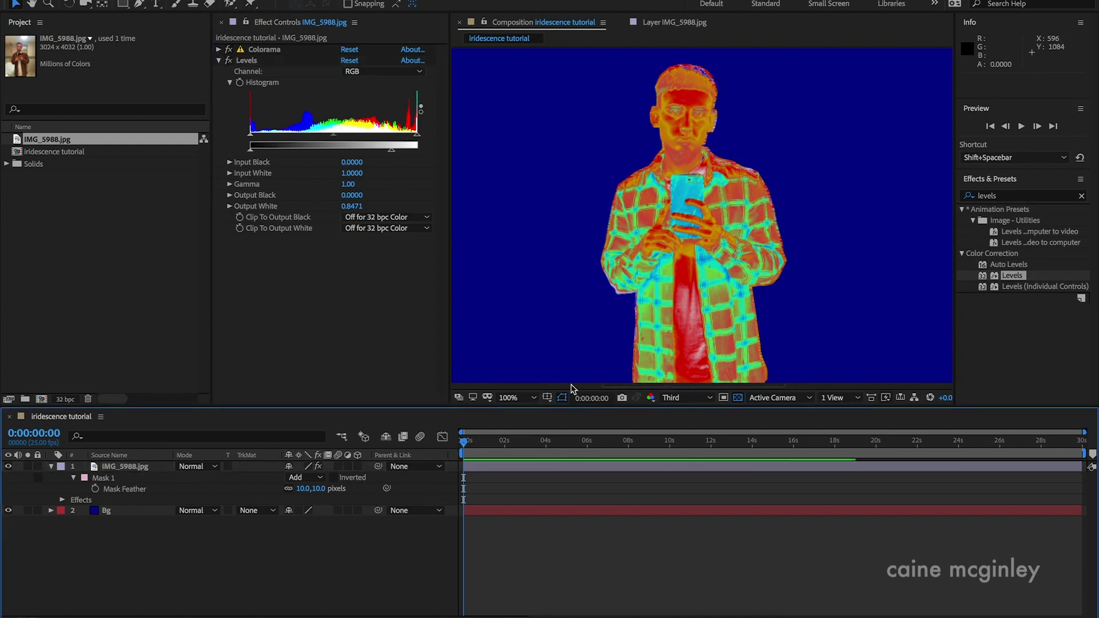
key("comma")
key("period")
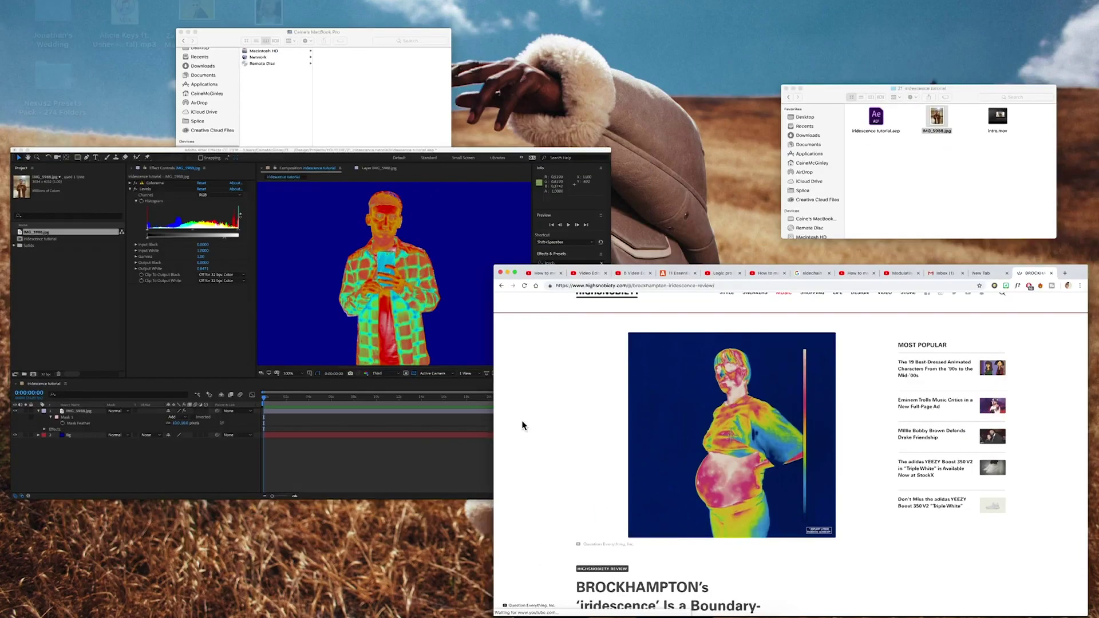
left_click(521, 420)
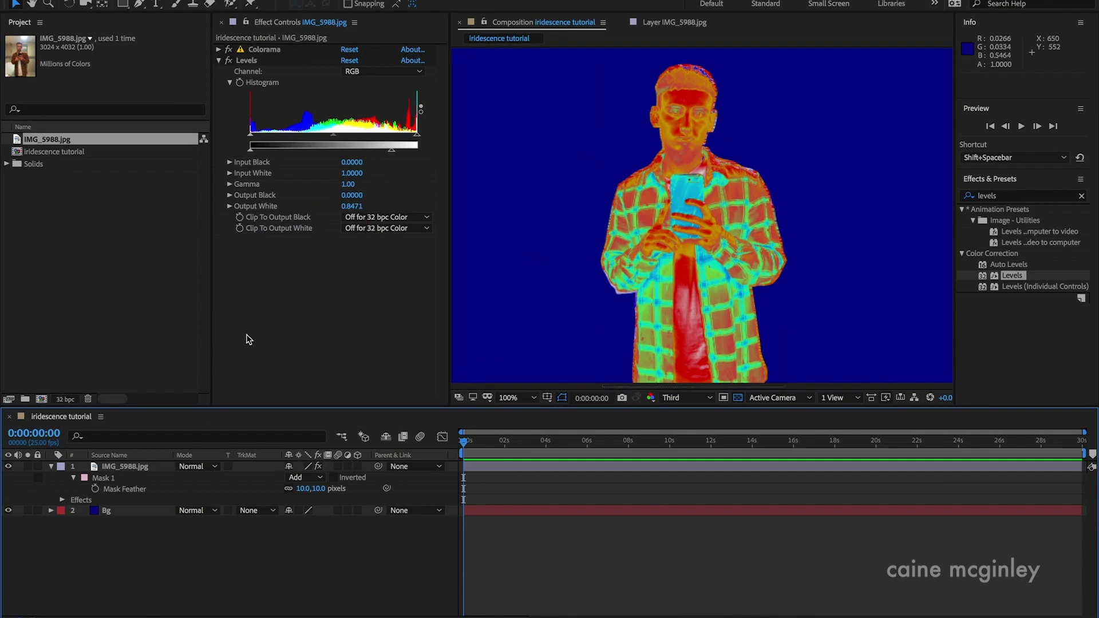
- Collapse the Preview and Effects & Presets panels and show the Character panel
left_click(1023, 184)
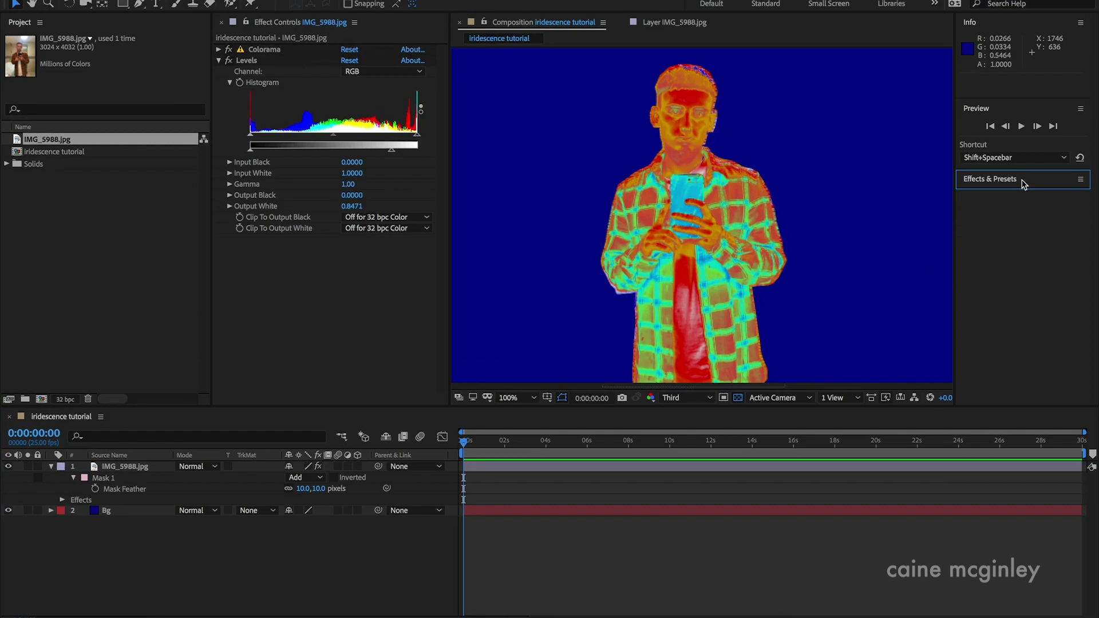
left_click(1011, 110)
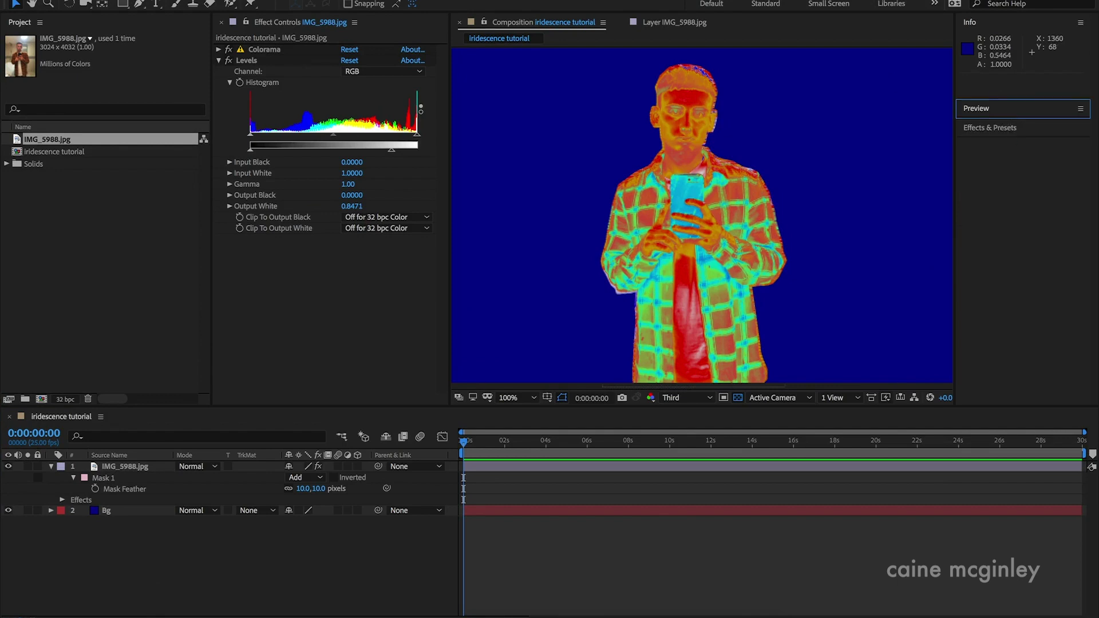
left_click(478, 1)
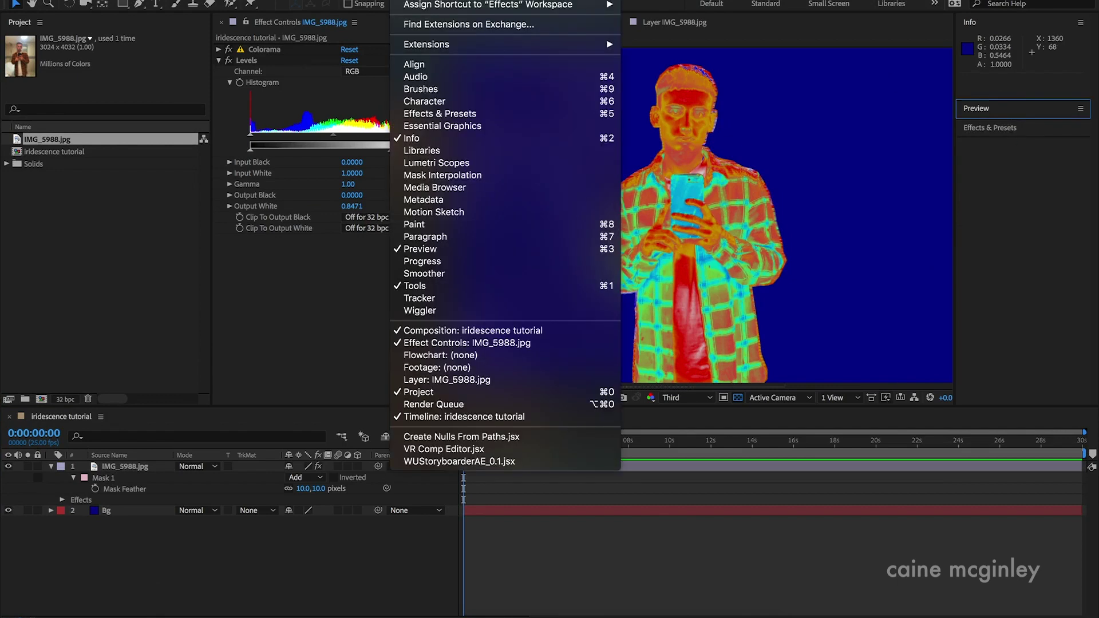
left_click(444, 103)
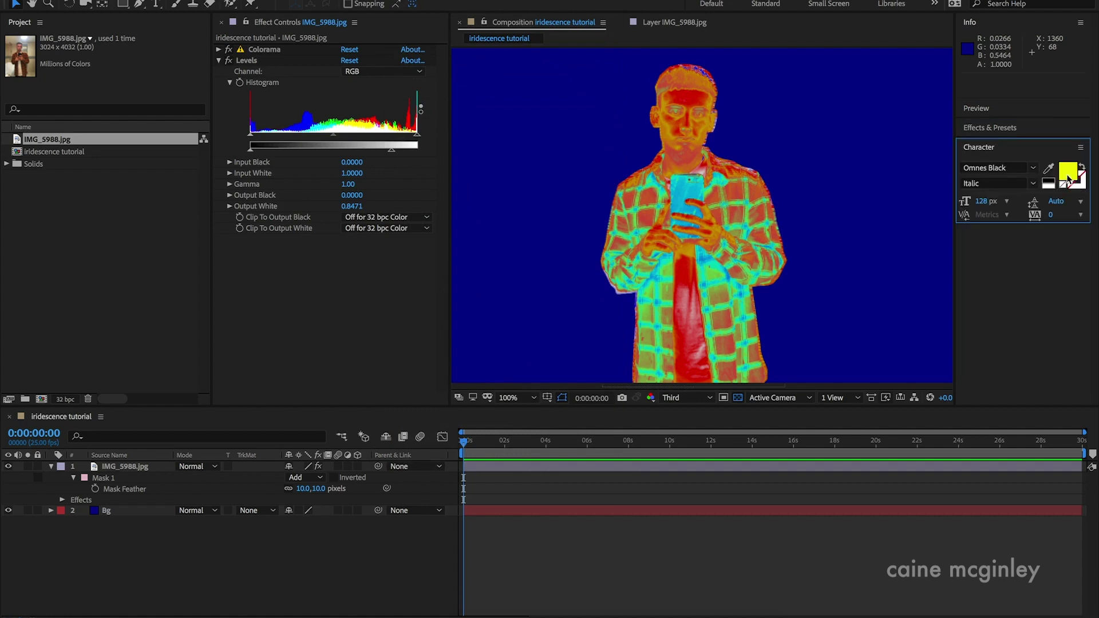
- Eyedrop the face's red as the text fill colour, then select the Bg layer
left_click(1047, 169)
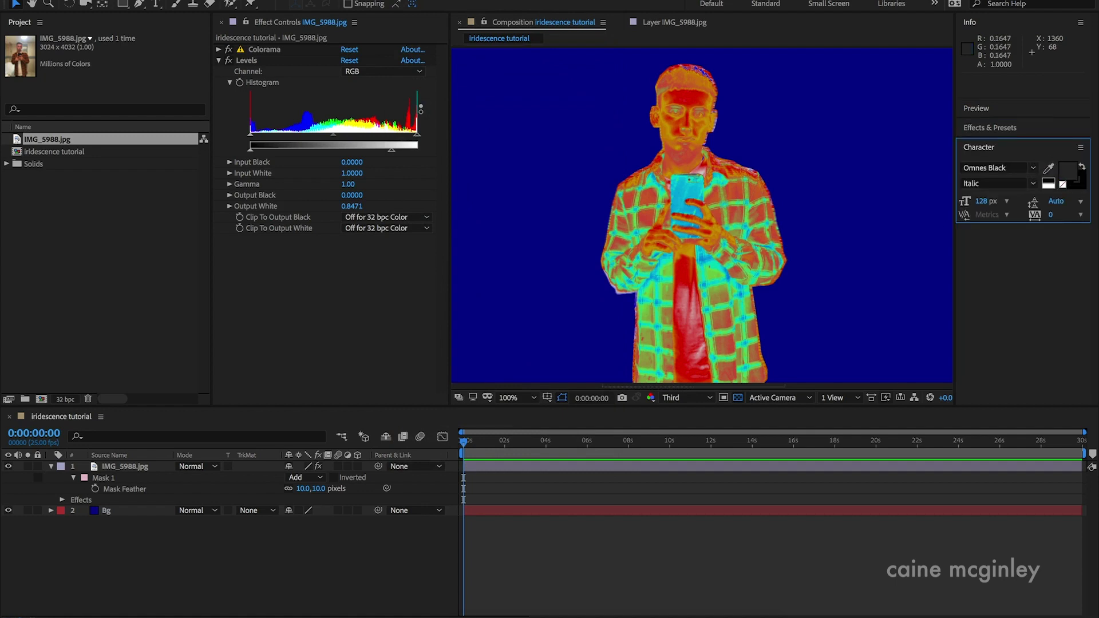
left_click(694, 100)
left_click(1068, 170)
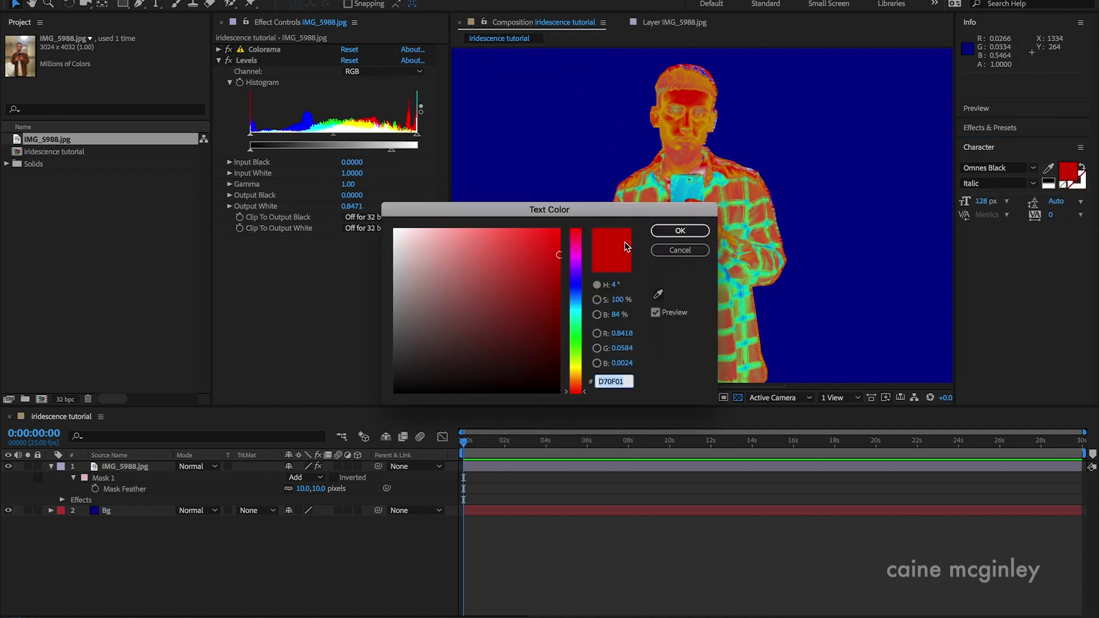
left_click(658, 252)
left_click(118, 509)
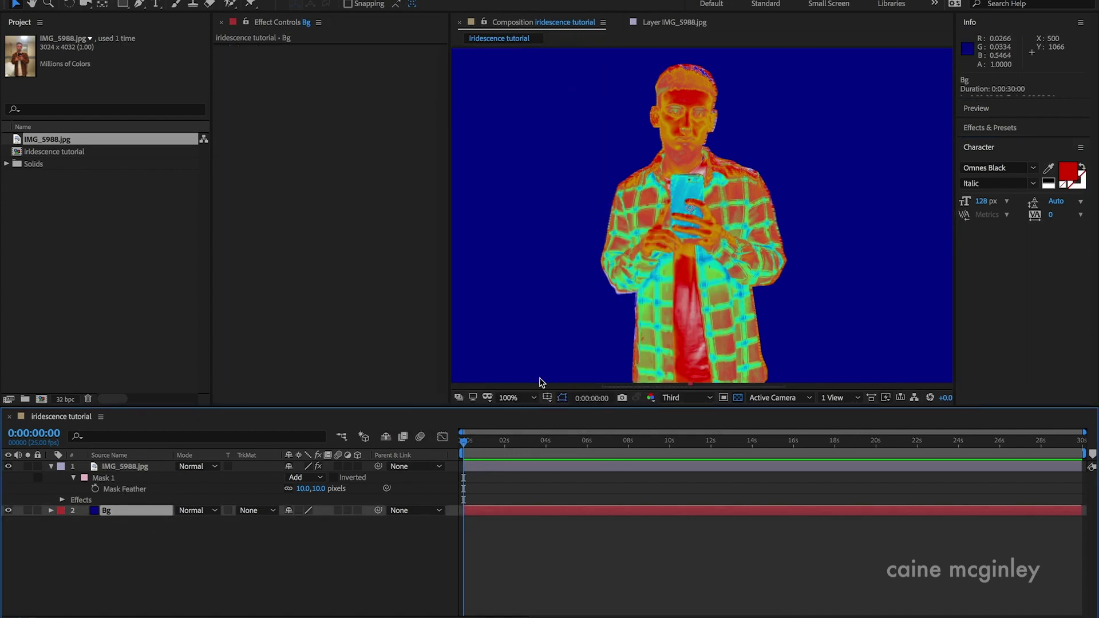
- Build a 1920×1080, 25 fps composition from the MVI_2480.MOV clip
key("ctrl+0")
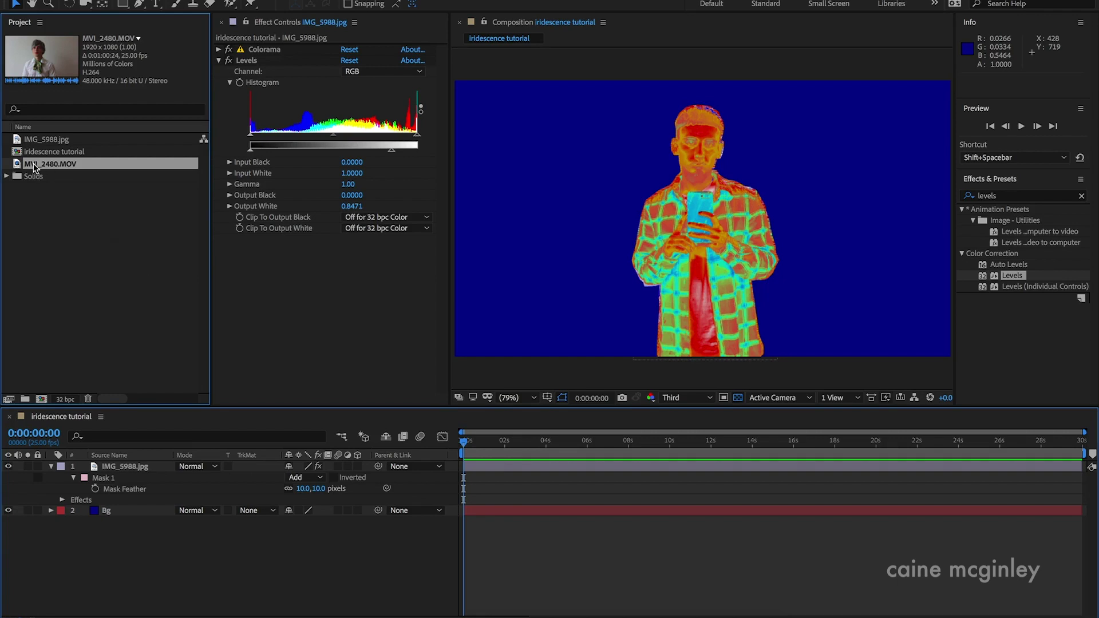
left_click_drag(36, 166, 43, 400)
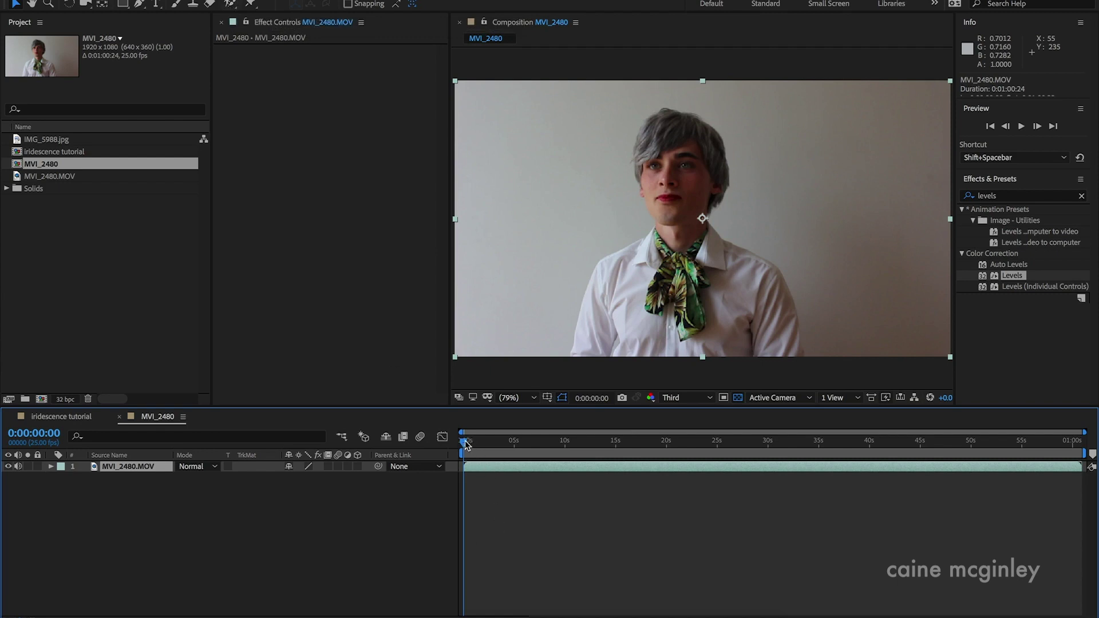
- End the work area at 0:00:03:14 and trim the composition to it
left_click_drag(464, 444, 496, 446)
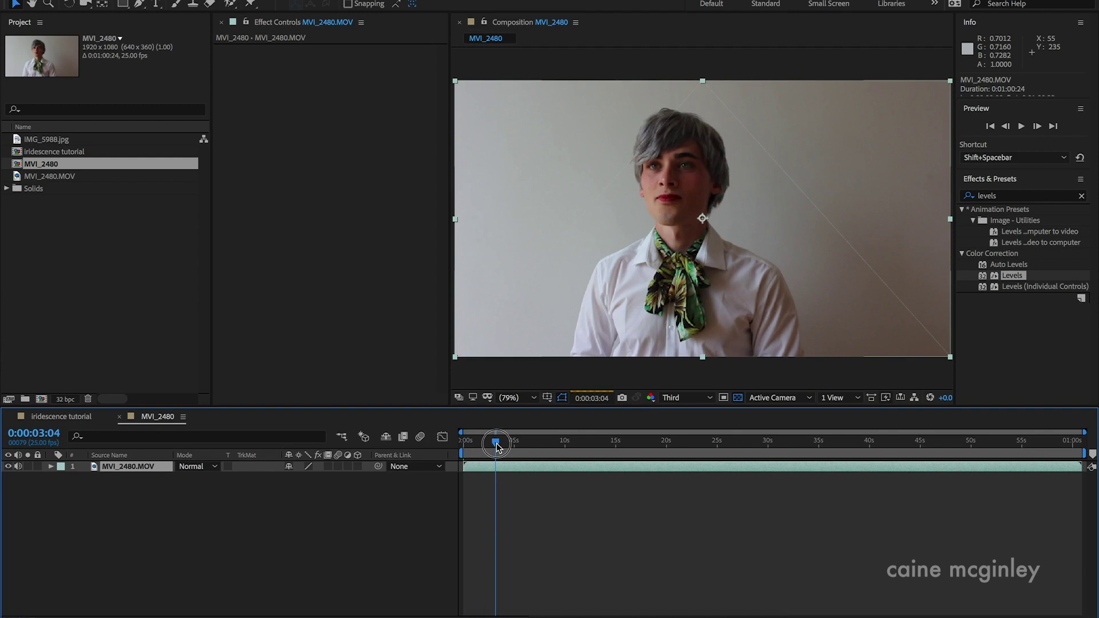
left_click_drag(497, 446, 495, 448)
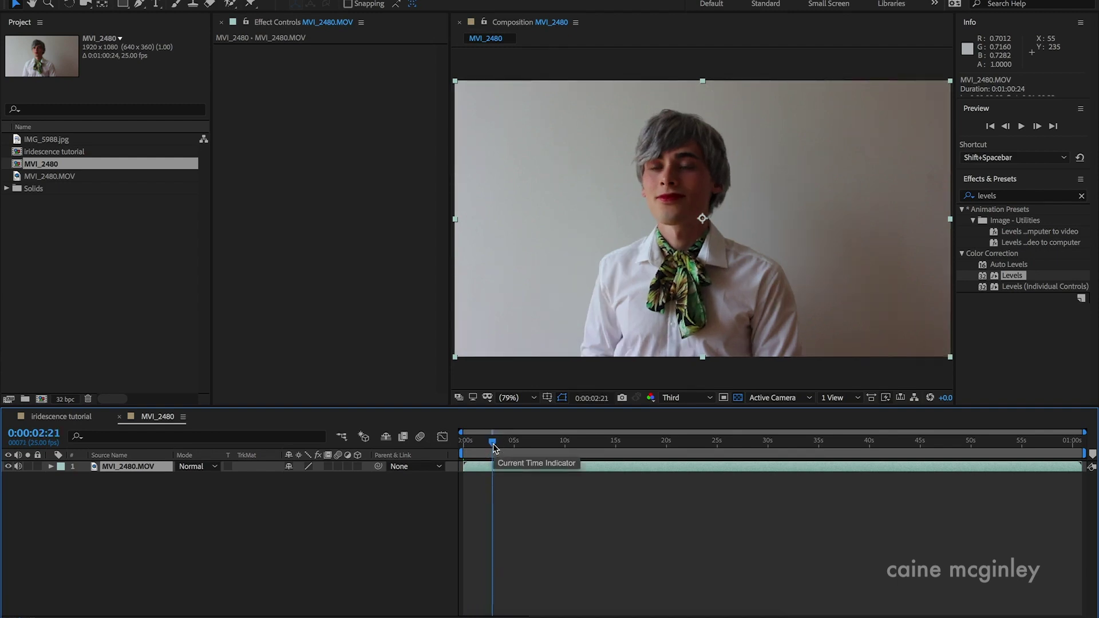
left_click_drag(495, 448, 499, 448)
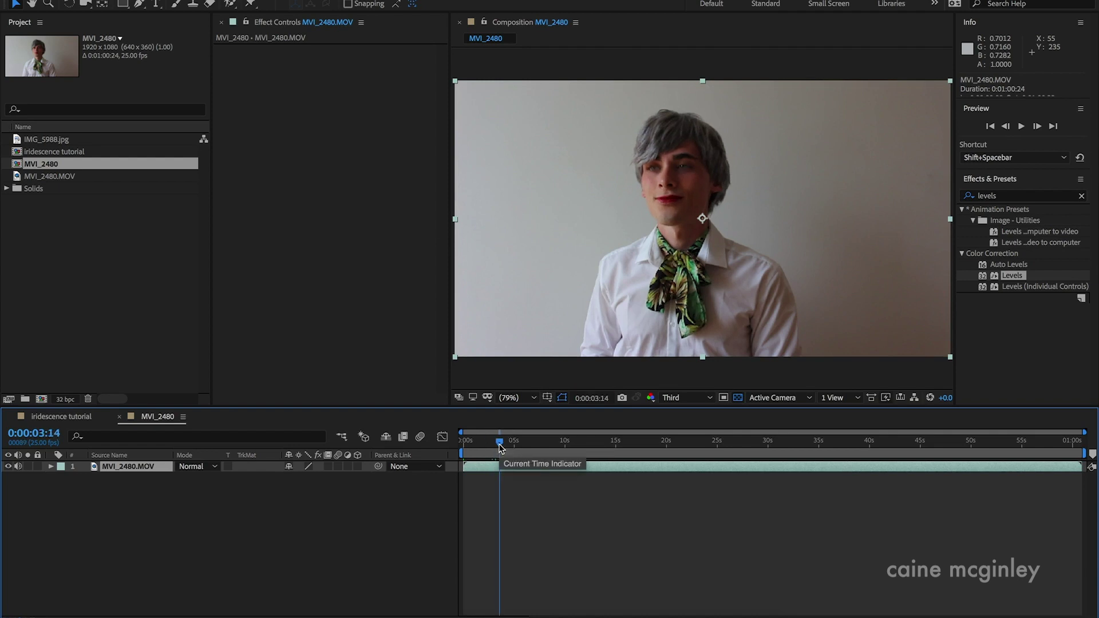
key("n")
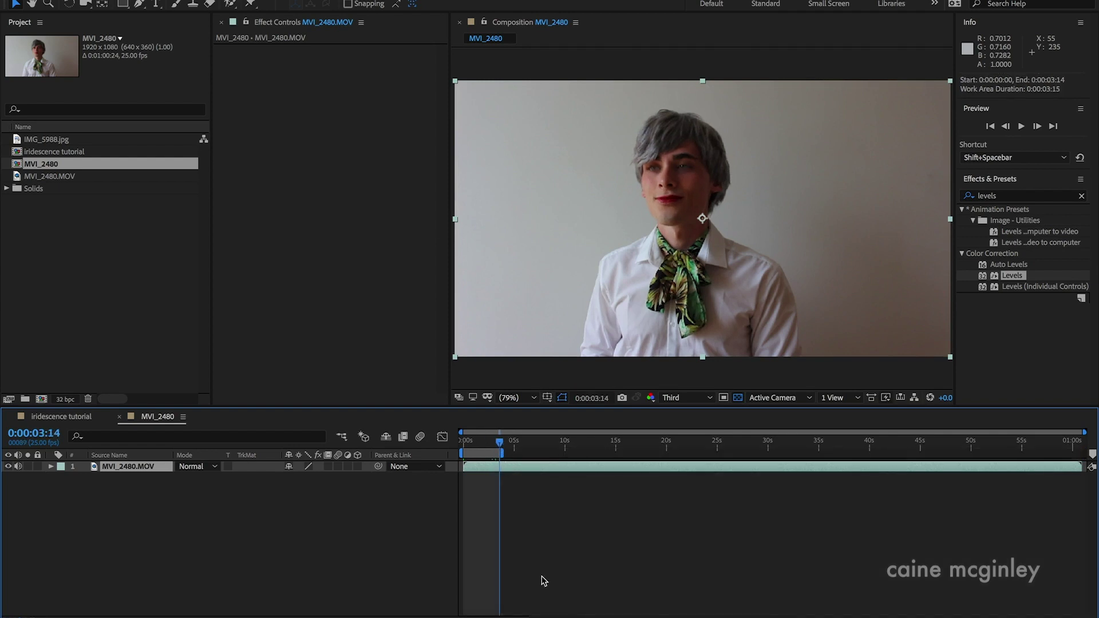
key("equal")
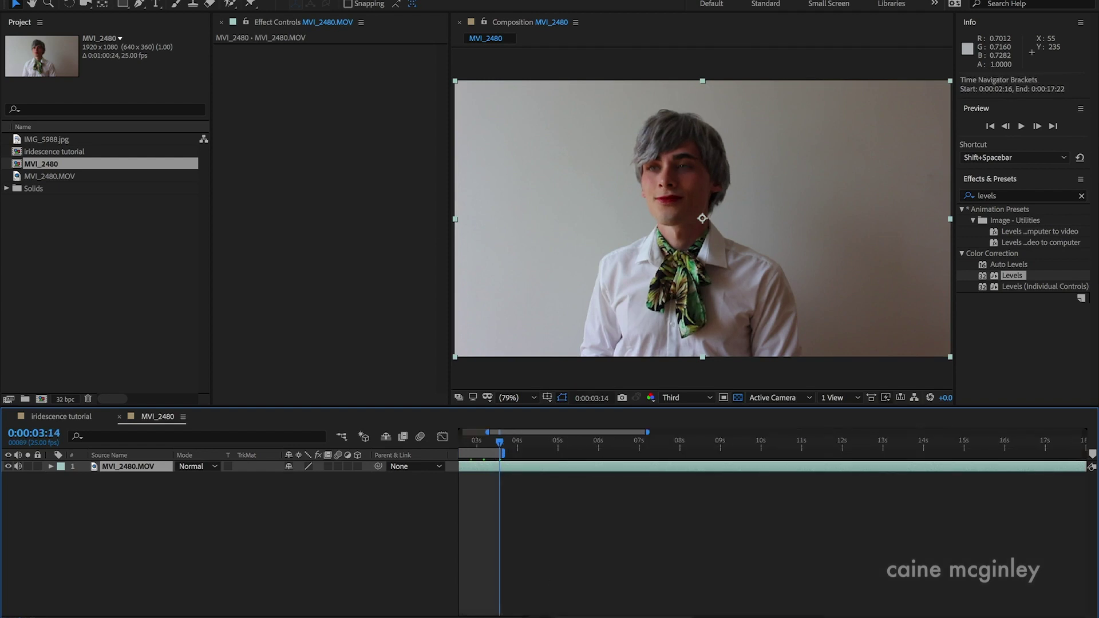
right_click(488, 454)
left_click(535, 495)
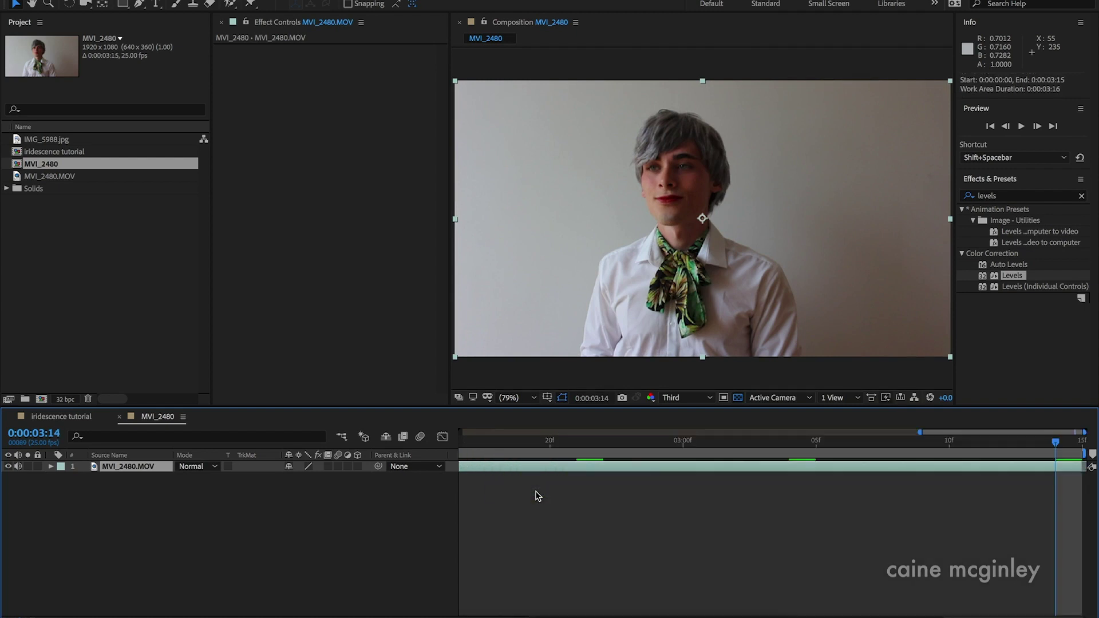
- Fit the shortened composition in the timeline and return to the first frame
key("semicolon")
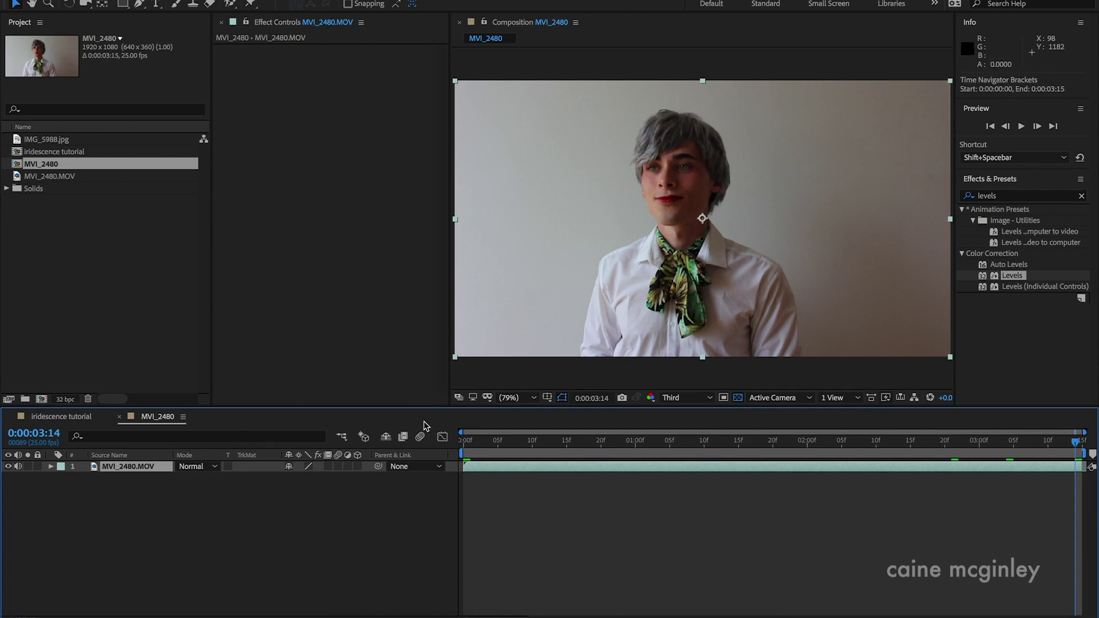
left_click(475, 440)
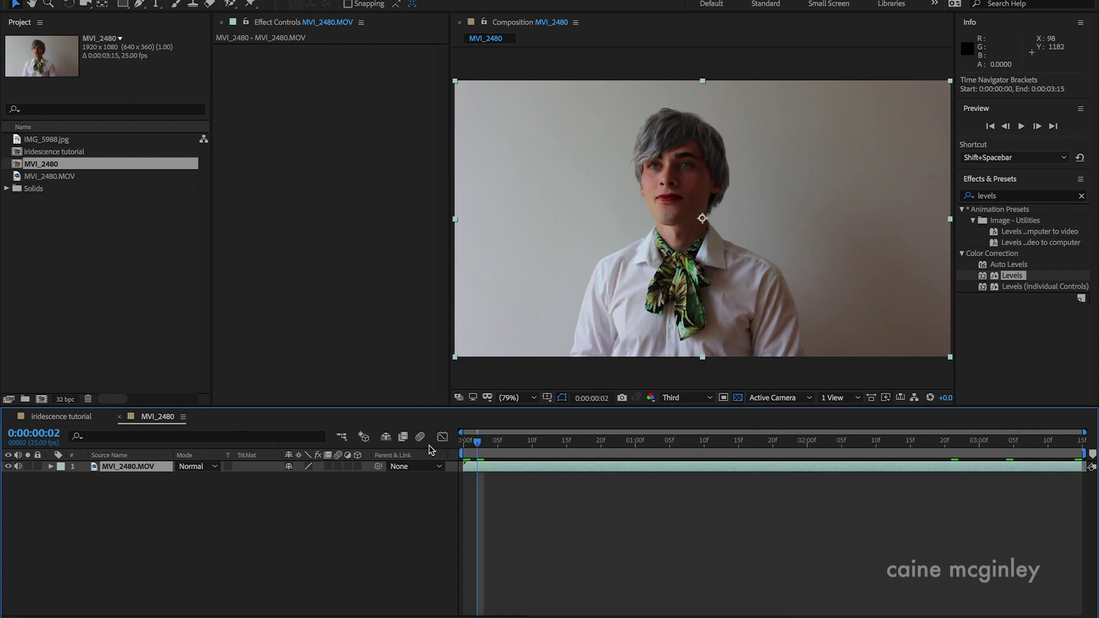
left_click_drag(480, 447, 446, 450)
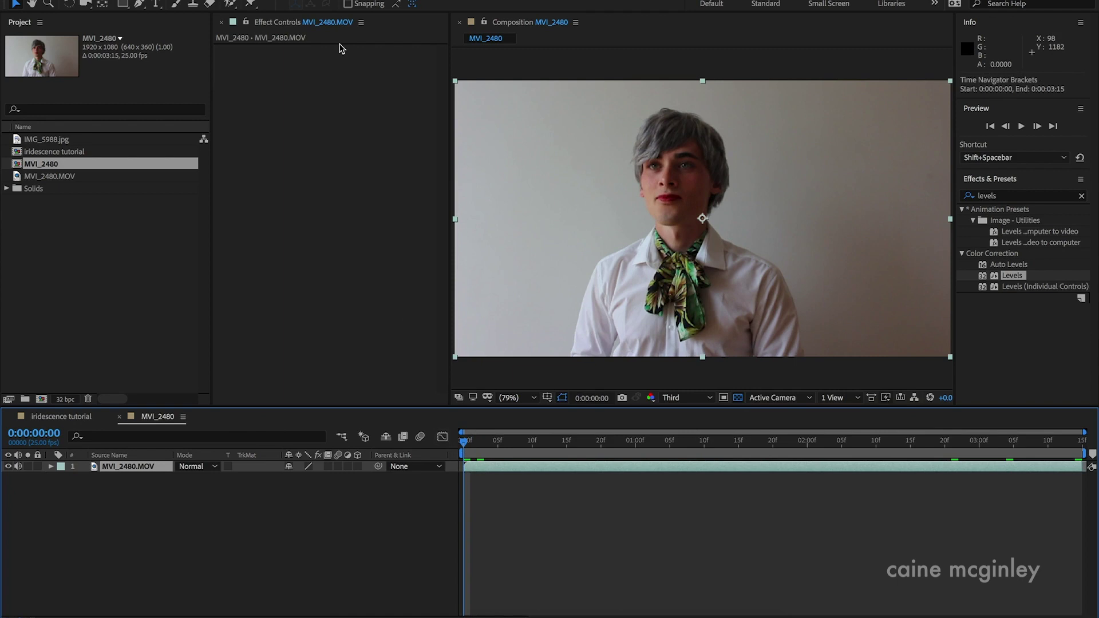
left_click(230, 3)
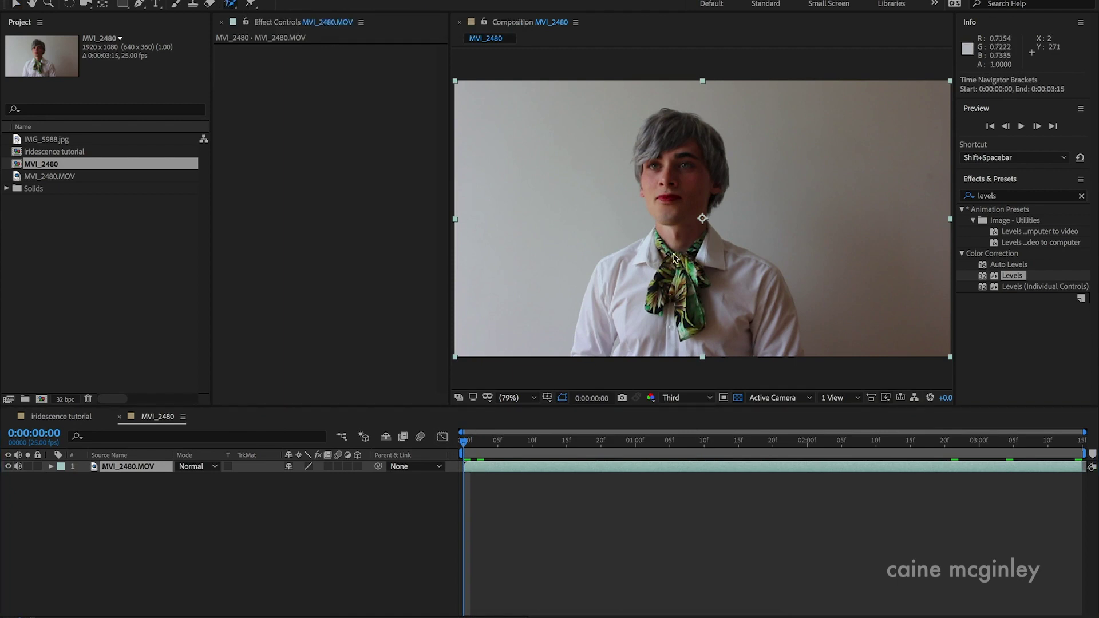
- Open MVI_2480.MOV in the Layer panel and roto-brush the scarf and shirt into the matte
double_click(671, 221)
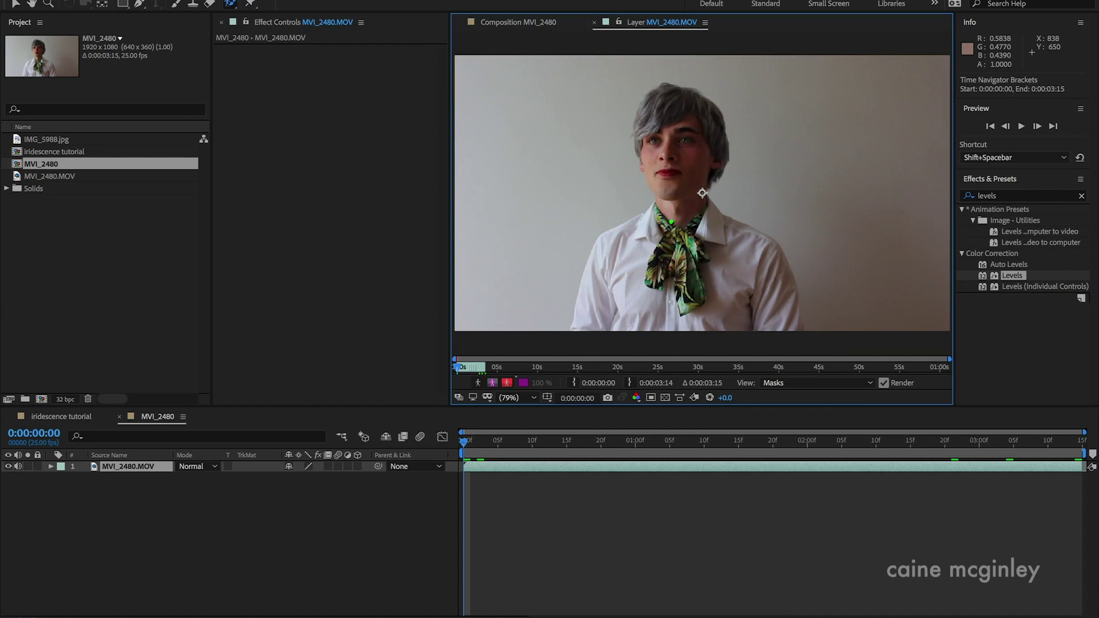
mouse_move(635, 236)
left_mouse_down()
mouse_move(663, 238)
mouse_move(637, 235)
left_mouse_up()
key("alt+w")
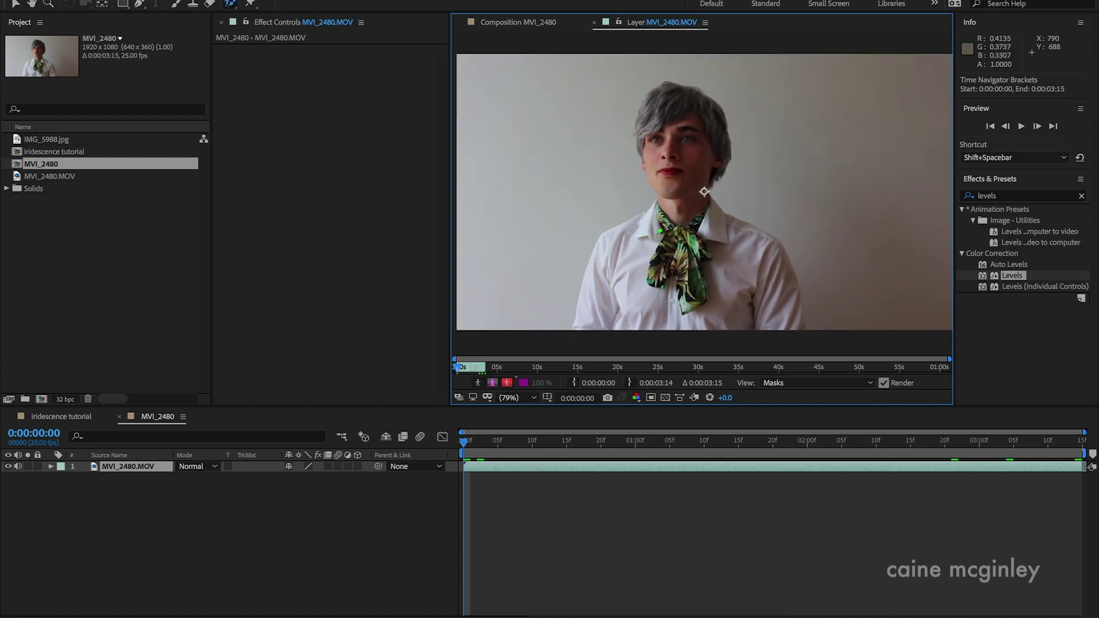
right_click(657, 230)
key("Escape")
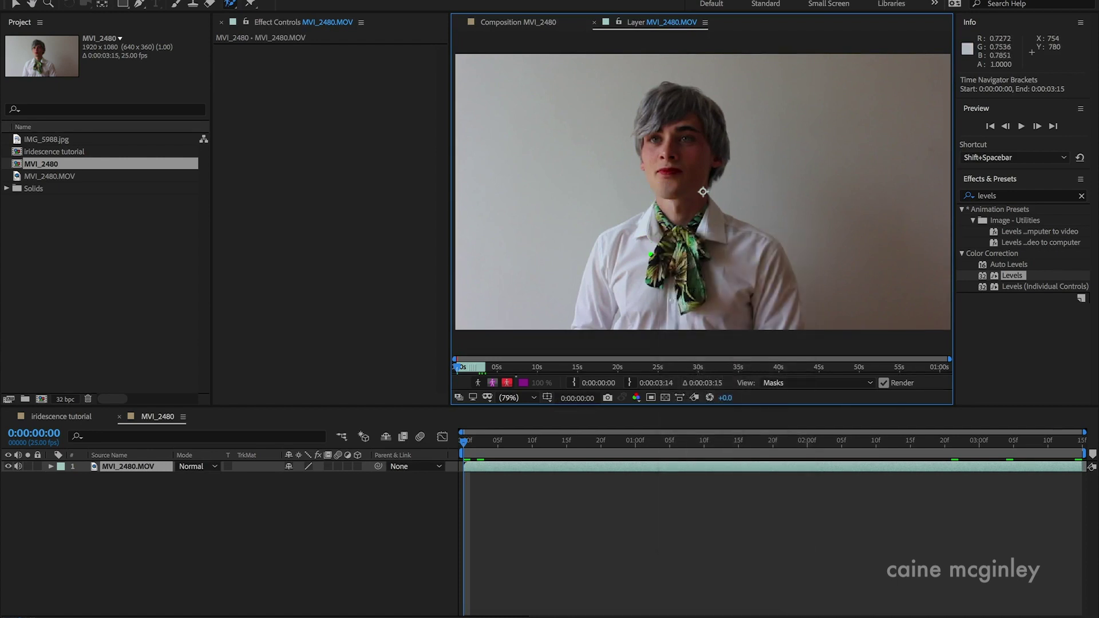
left_click_drag(651, 254, 679, 254)
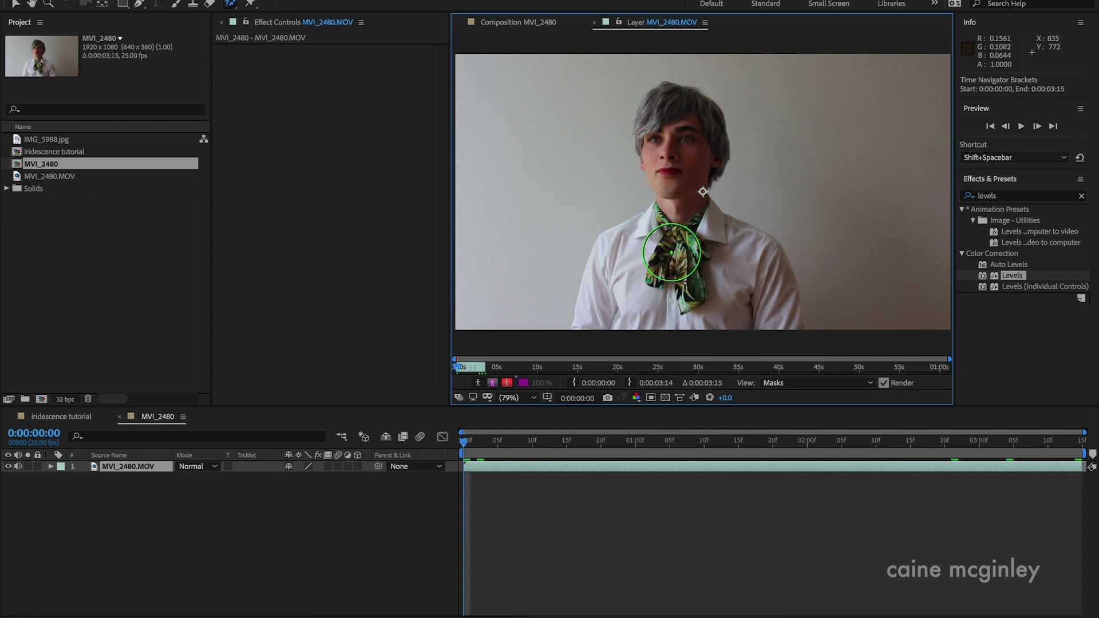
mouse_move(656, 252)
left_mouse_down()
mouse_move(618, 287)
mouse_move(734, 265)
mouse_move(759, 291)
left_mouse_up()
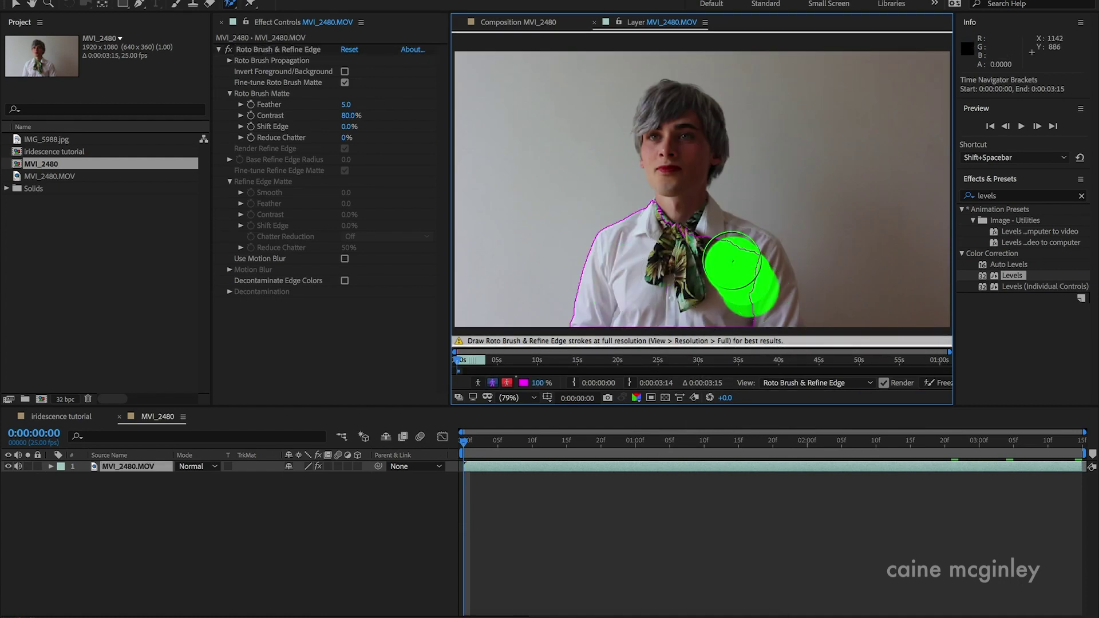
mouse_move(678, 132)
left_mouse_down()
mouse_move(686, 112)
mouse_move(662, 110)
mouse_move(664, 141)
left_mouse_up()
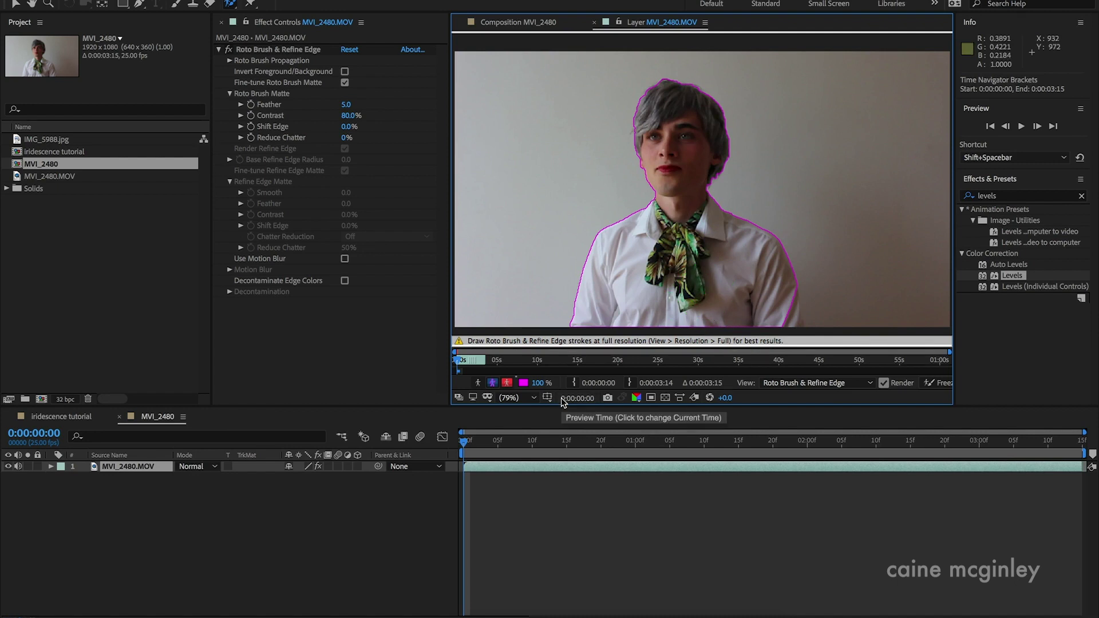
- With a small Refine Edge brush, refine the matte along the hair, head and shoulder
left_click_drag(230, 4, 265, 17)
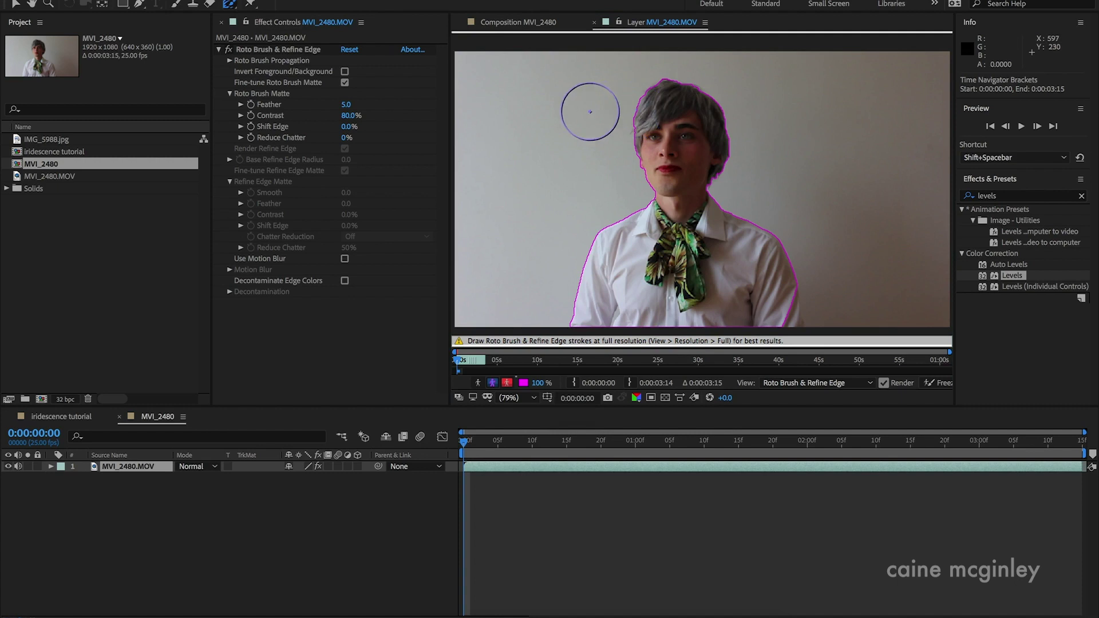
left_click_drag(647, 182, 646, 185)
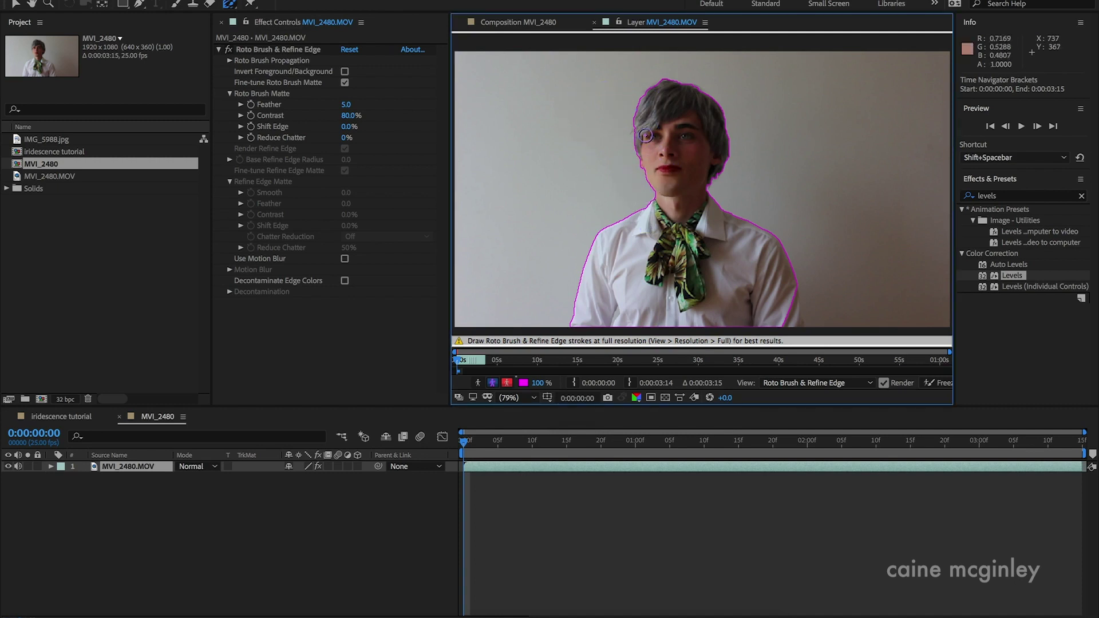
mouse_move(646, 96)
left_mouse_down()
mouse_move(636, 121)
mouse_move(656, 197)
mouse_move(604, 231)
mouse_move(568, 333)
left_mouse_up()
left_click_drag(648, 89, 790, 329)
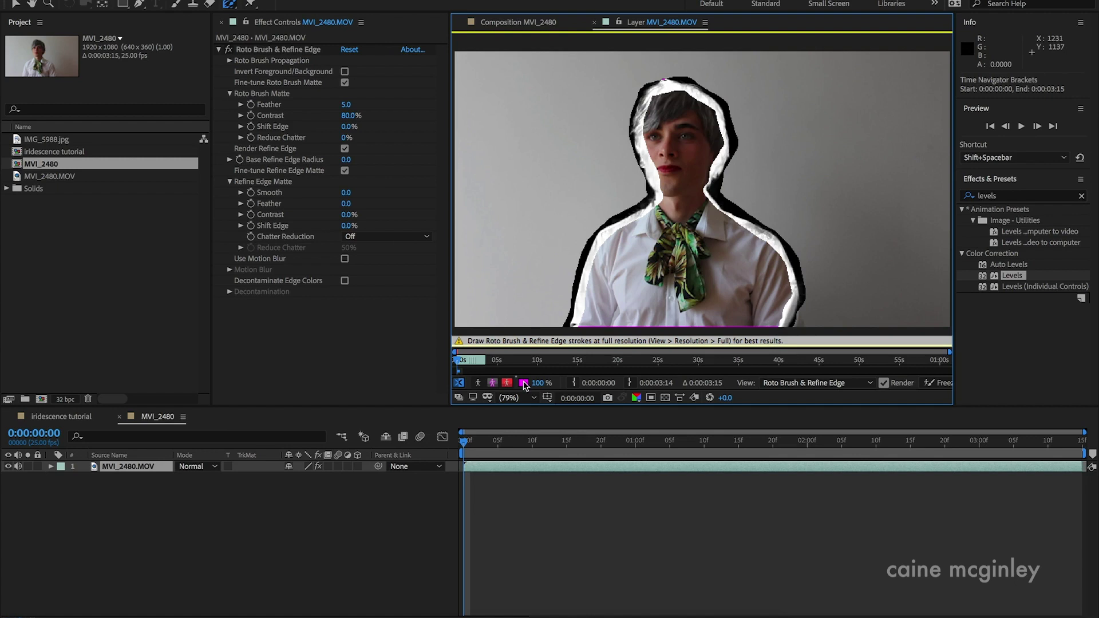
- In outline view, propagate the cutout forward to frame 10, then start freezing it
left_click(491, 385)
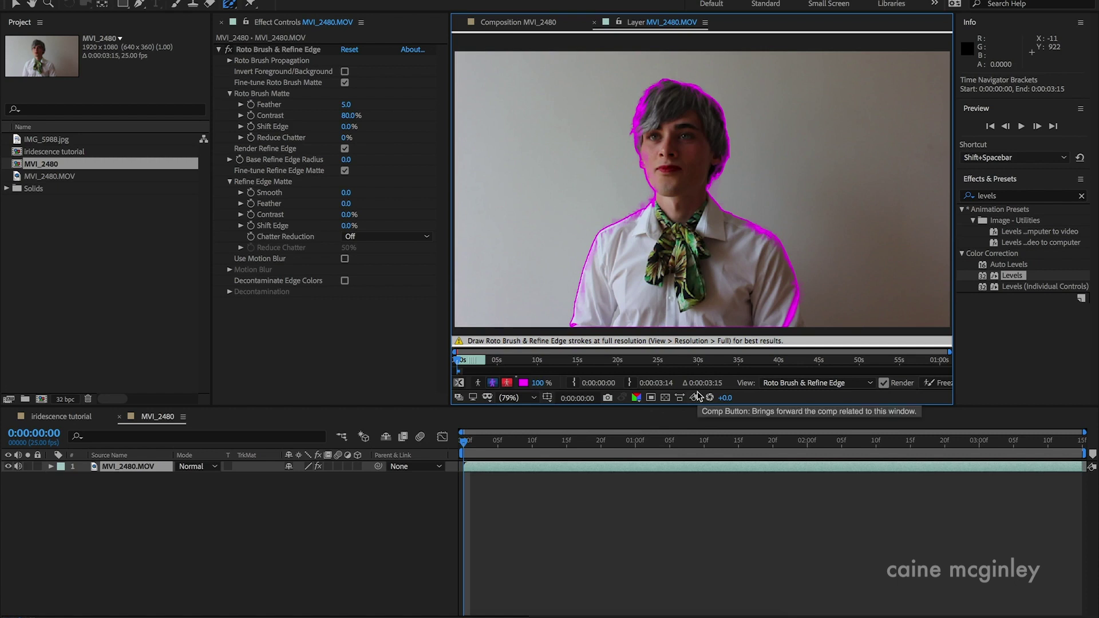
key("Page_Down")
key("Page_Down")
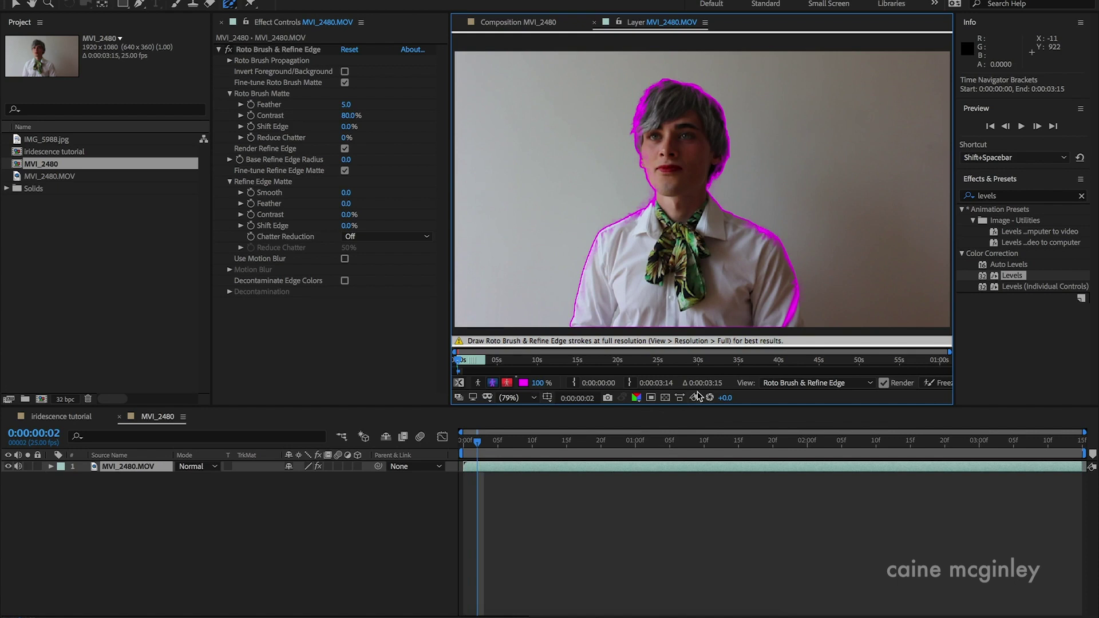
key("Page_Down")
key("Page_Down")
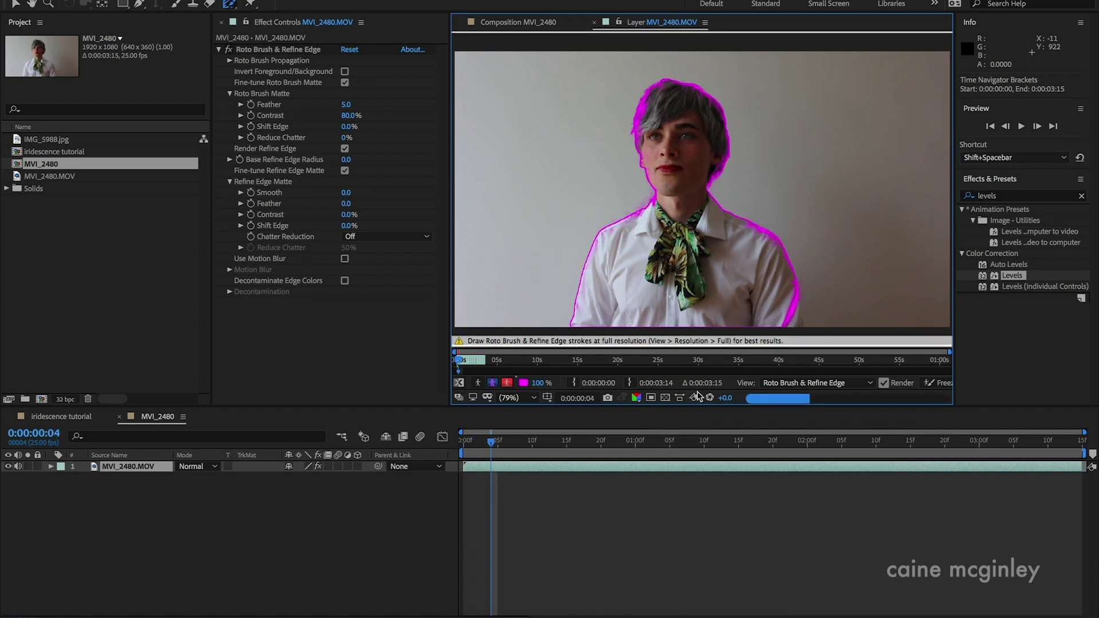
key("Page_Down")
key("Page_Down")
key("Page_Down")
key("Page_Down")
key("Page_Down")
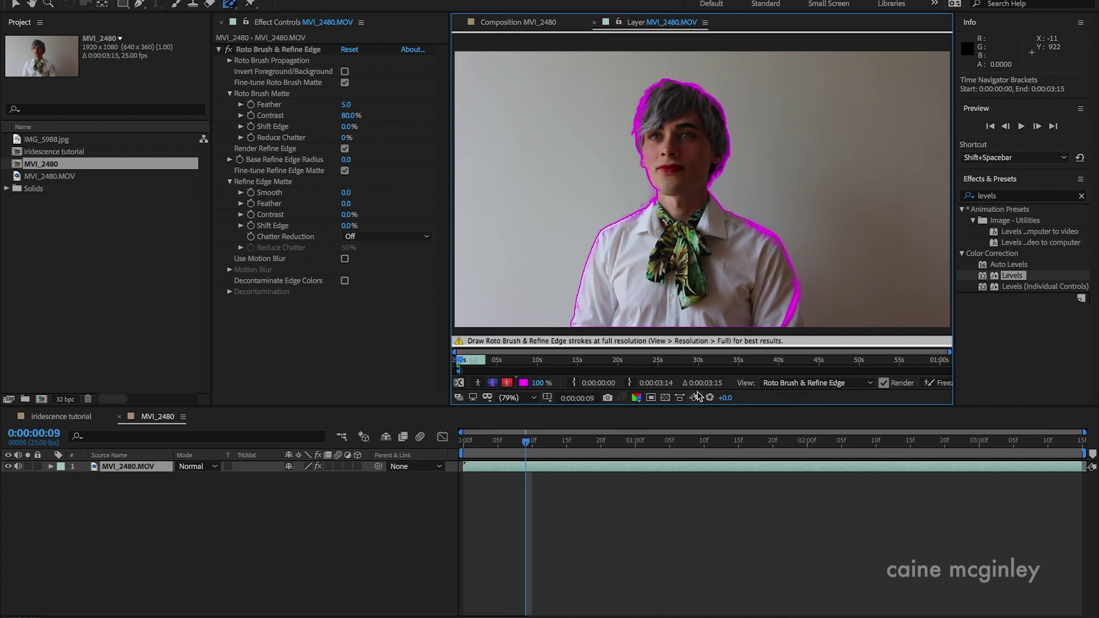
key("Page_Down")
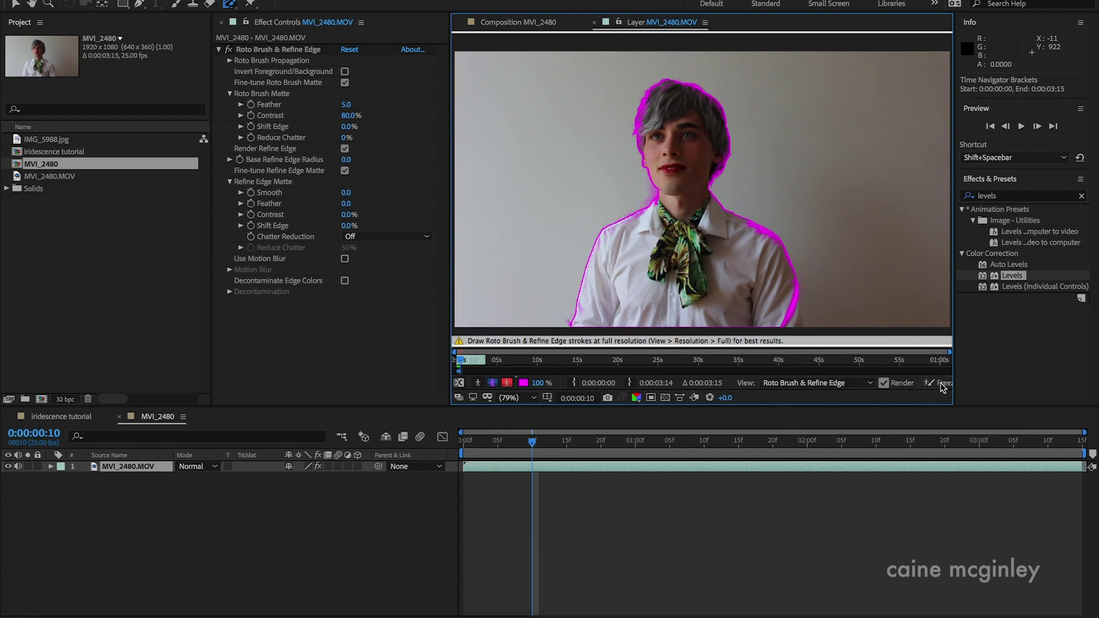
left_click_drag(953, 382, 1002, 381)
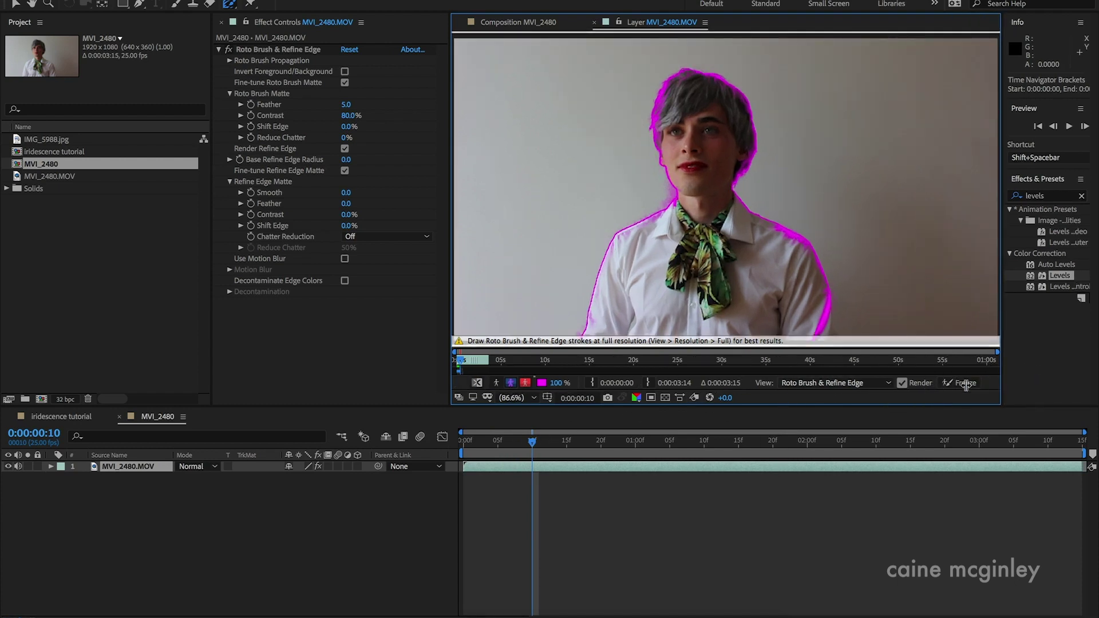
left_click(960, 383)
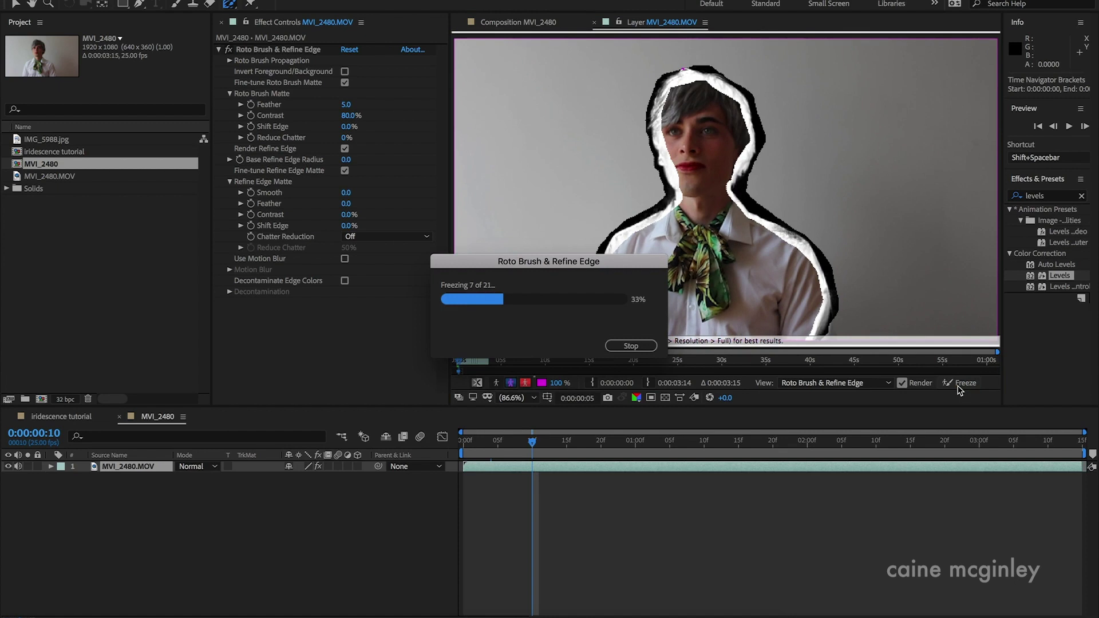
- Review the frozen cutout in the composition at frames 3 and 7
left_click(521, 23)
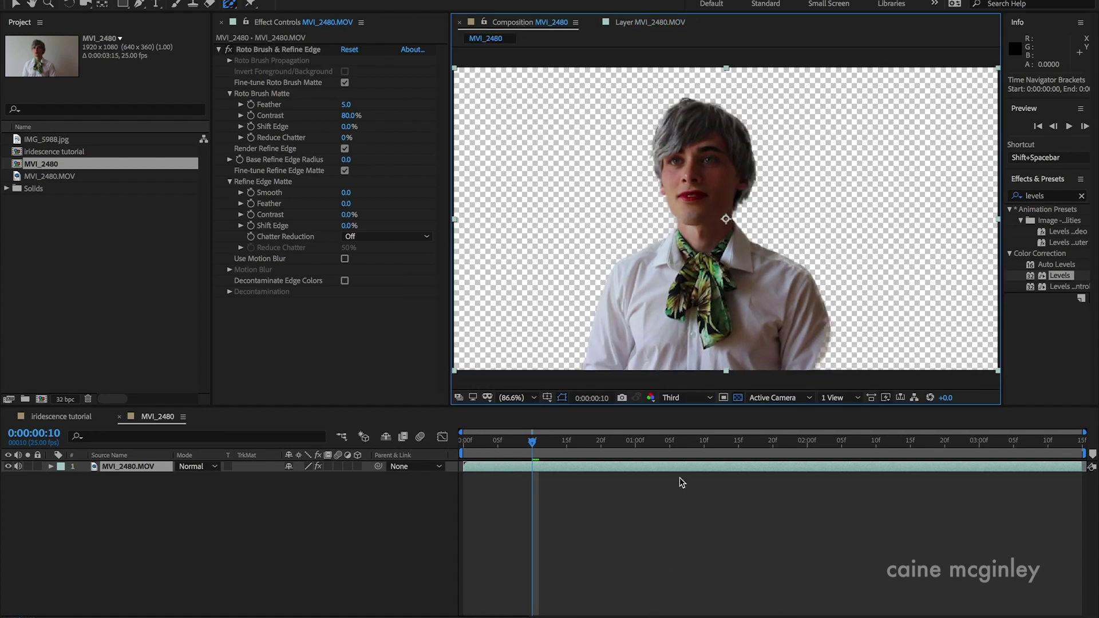
mouse_move(507, 452)
left_mouse_down()
mouse_move(467, 452)
mouse_move(489, 451)
left_mouse_up()
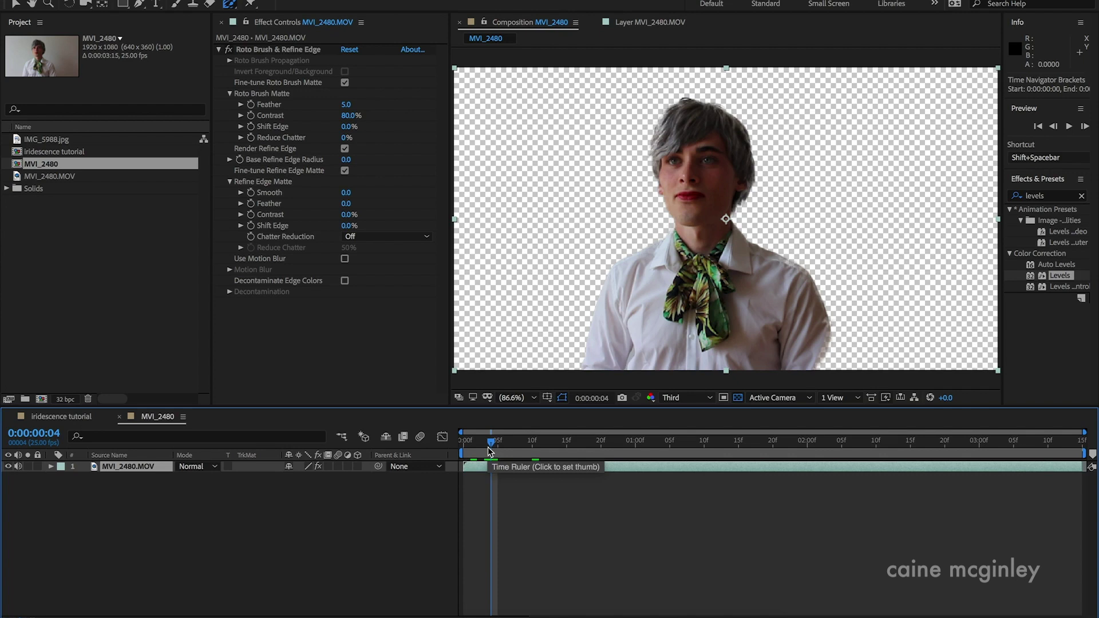
left_click_drag(489, 452, 512, 452)
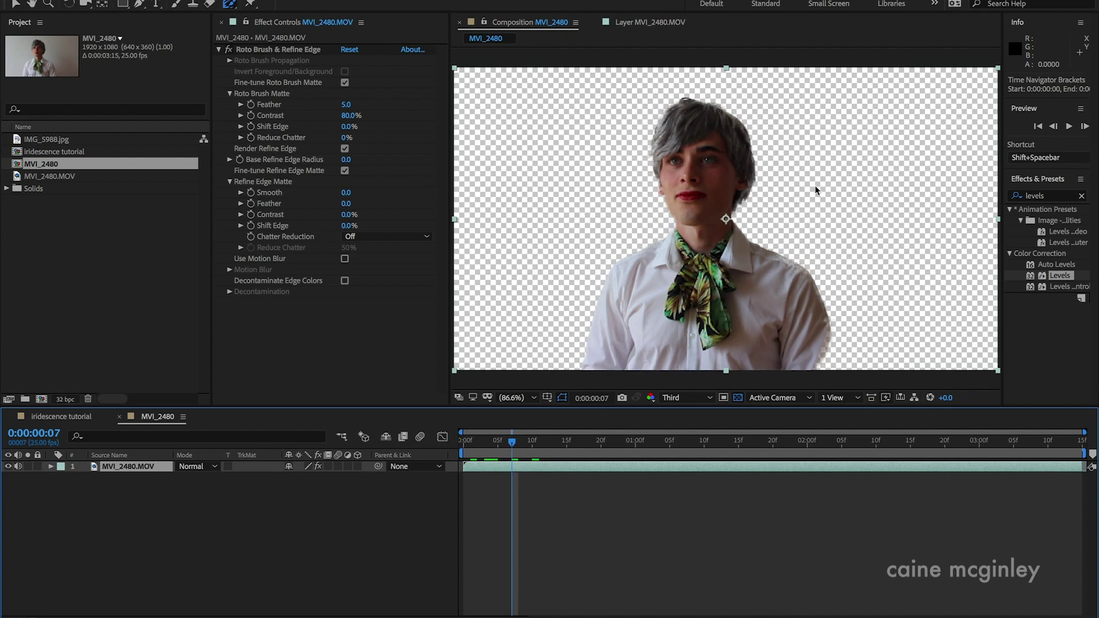
- Copy Colorama and Levels from IMG_5988.jpg in the iridescence comp onto MVI_2480.MOV
left_click(75, 419)
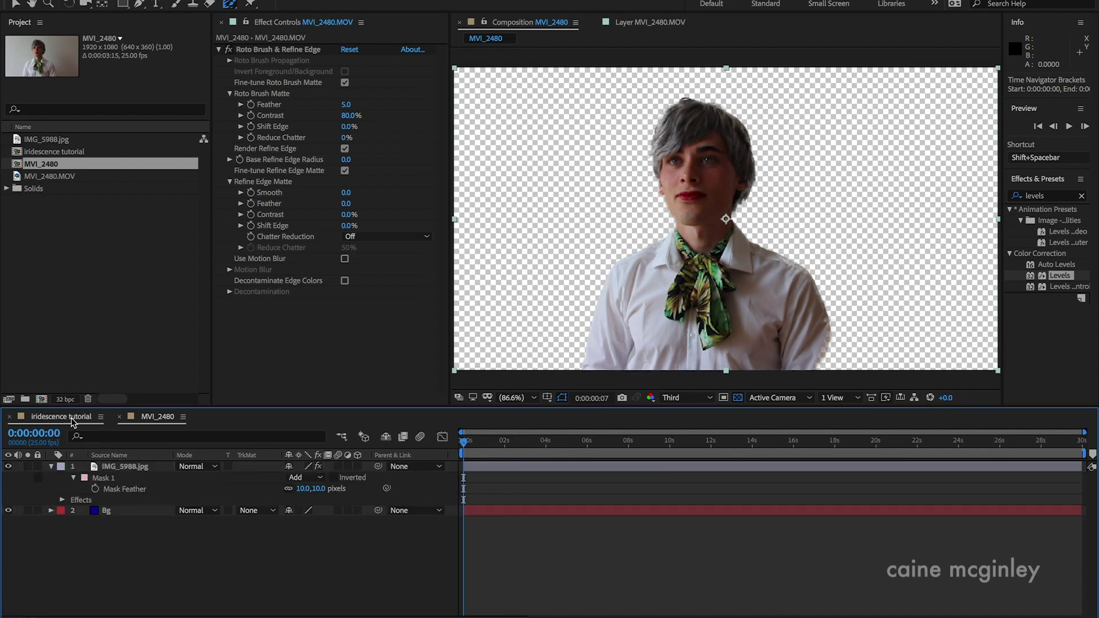
left_click(126, 472)
left_click(264, 49)
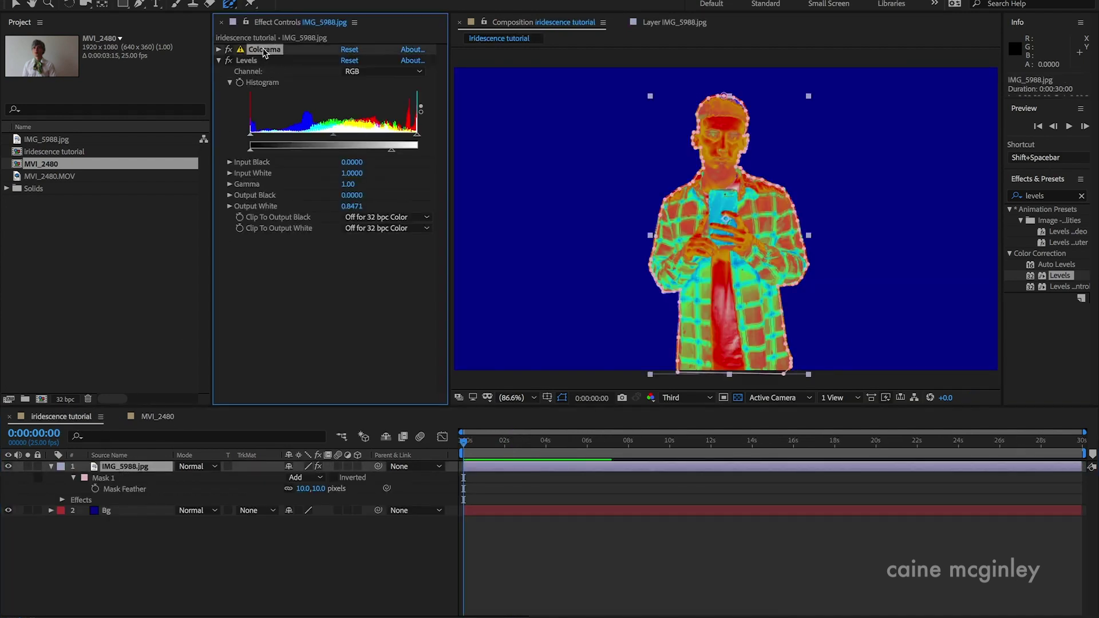
left_click(253, 62, "shift")
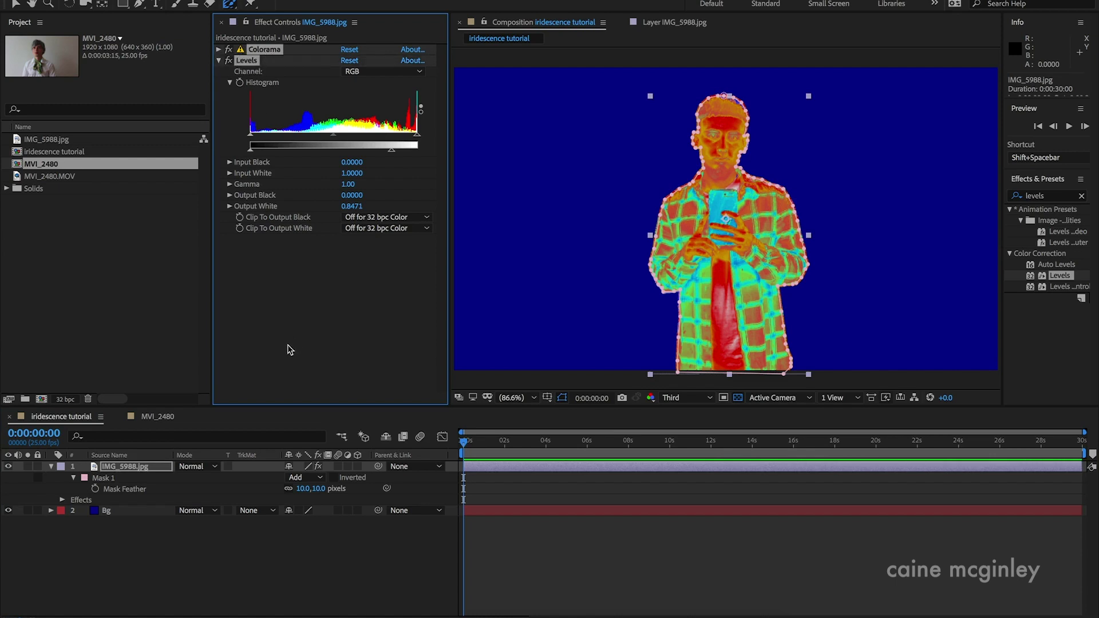
left_click(157, 417)
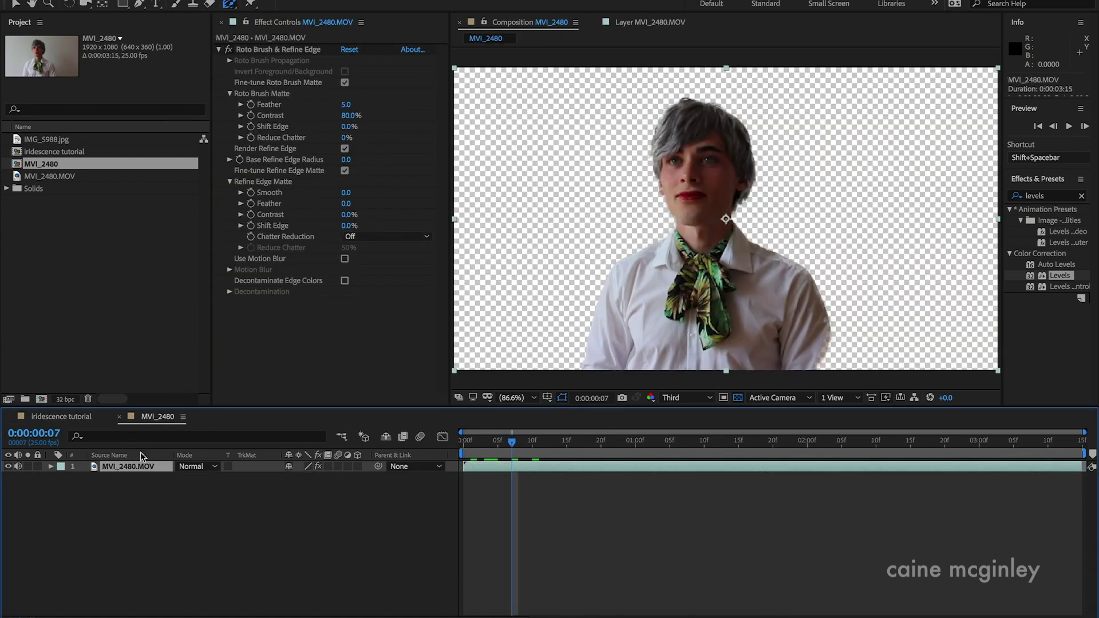
key("ctrl+v")
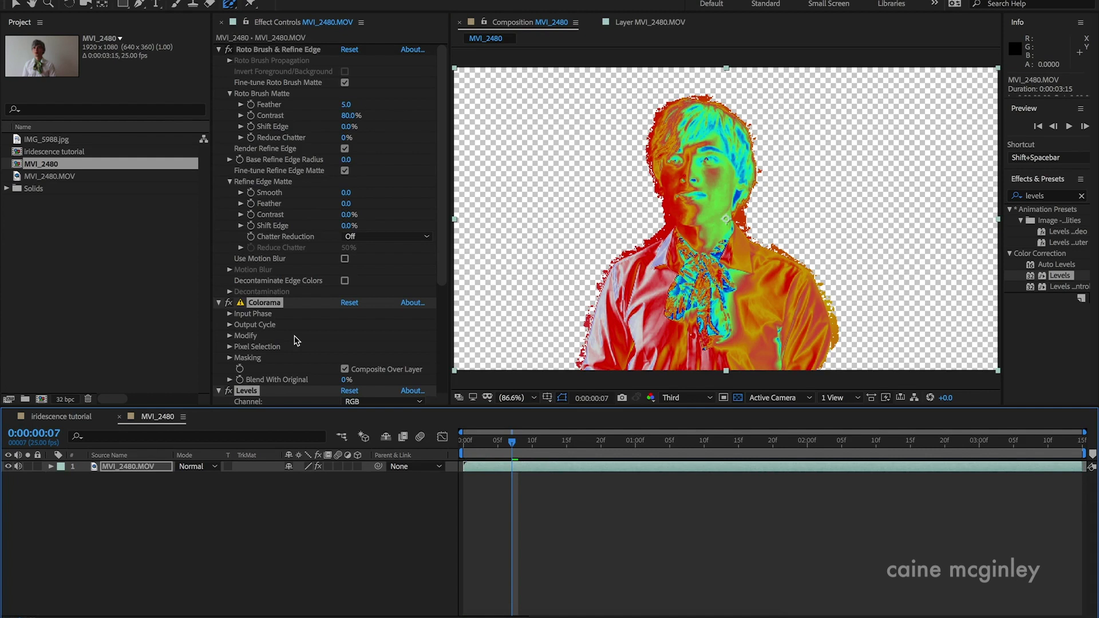
scroll(296, 341, "down", 5)
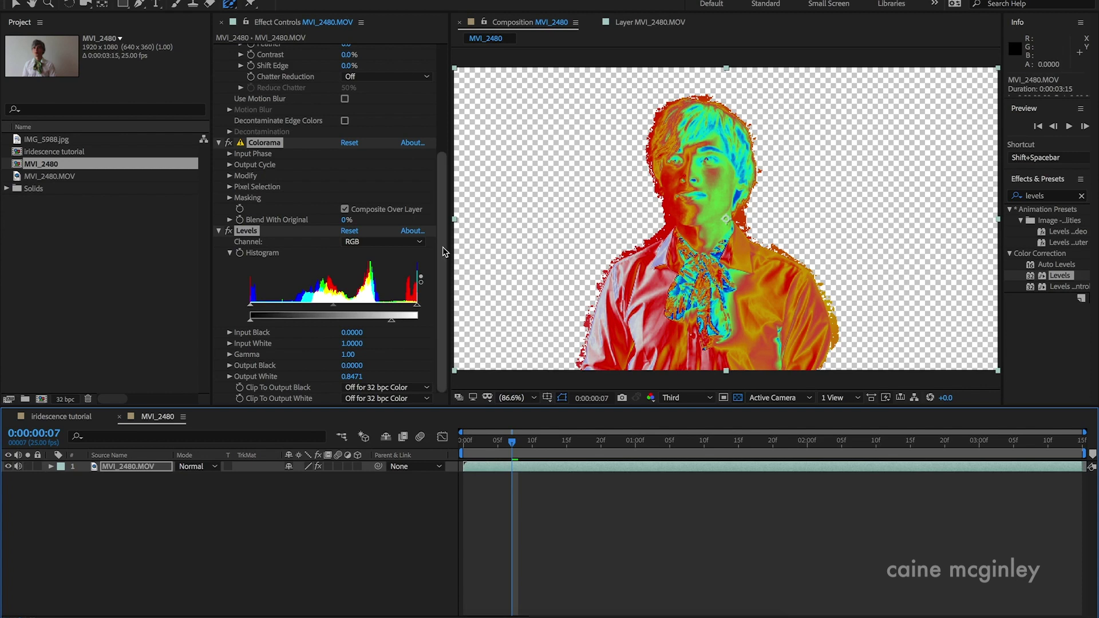
- Set Refine Edge Matte Smooth to 11.3, Shift Edge to -42%, and Chatter Reduction to More Detailed
scroll(307, 209, "up", 5)
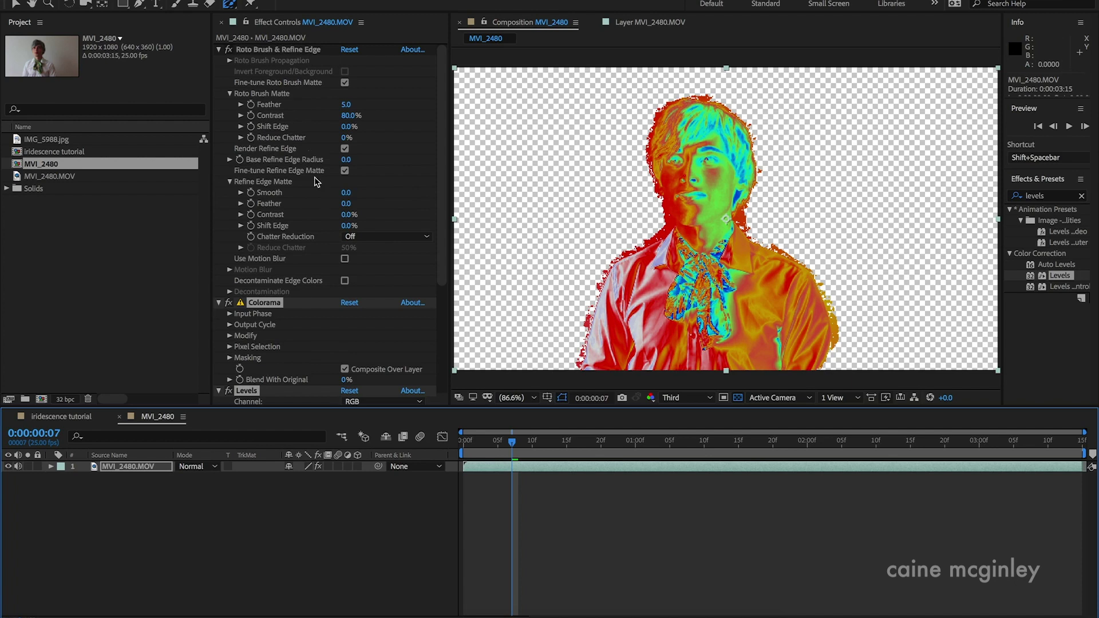
left_click(346, 195)
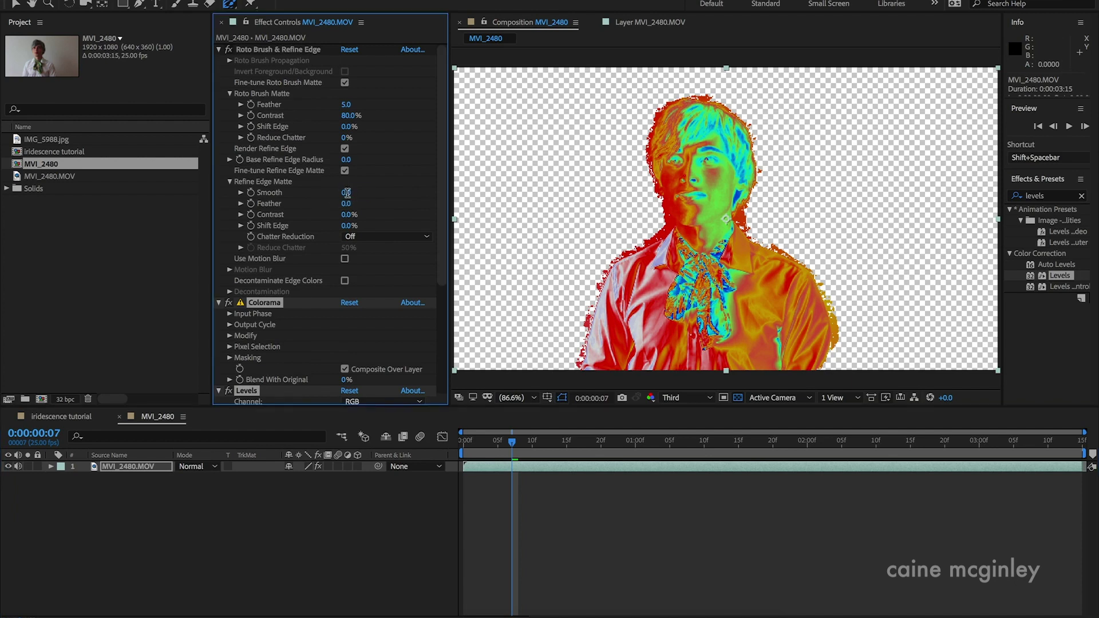
left_click(350, 196)
left_click_drag(351, 198, 400, 198)
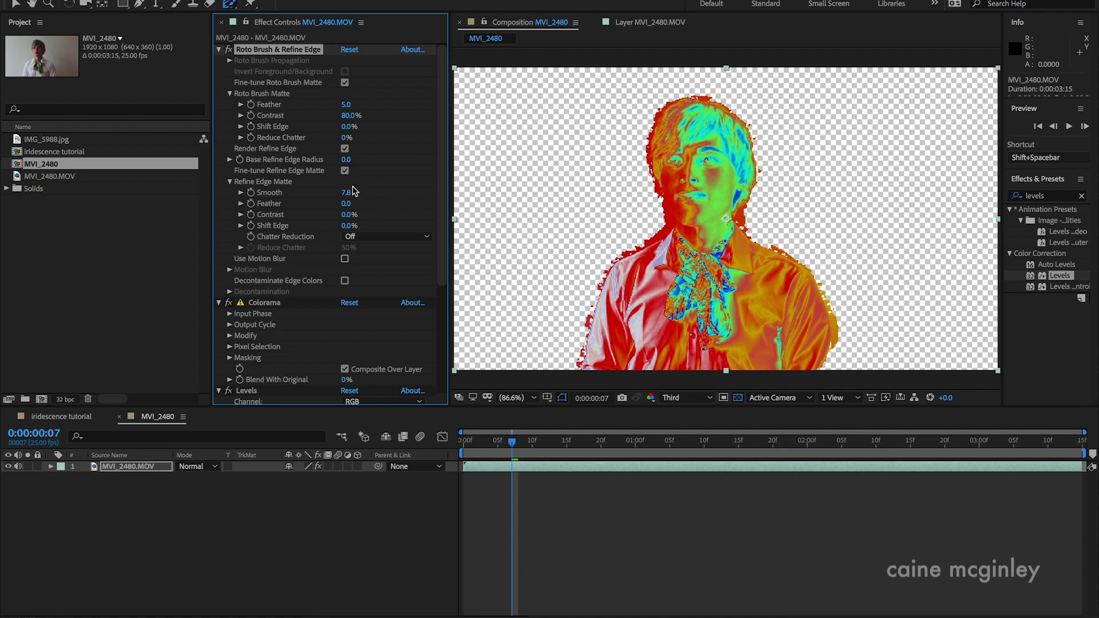
left_click_drag(345, 192, 394, 207)
left_click_drag(350, 225, 322, 233)
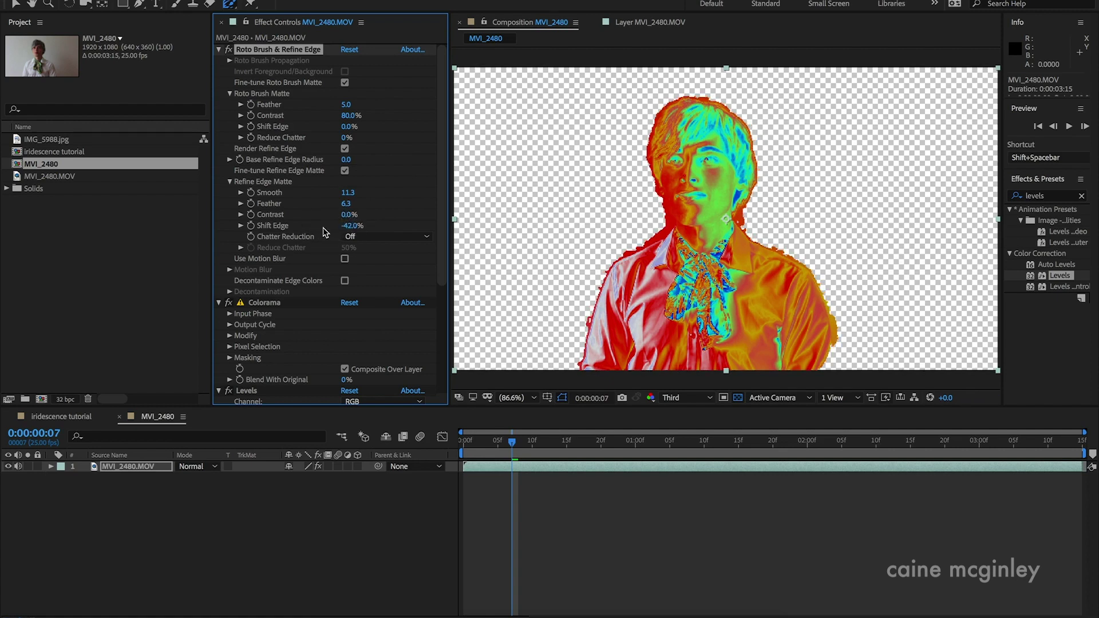
left_click(354, 227)
key("Return")
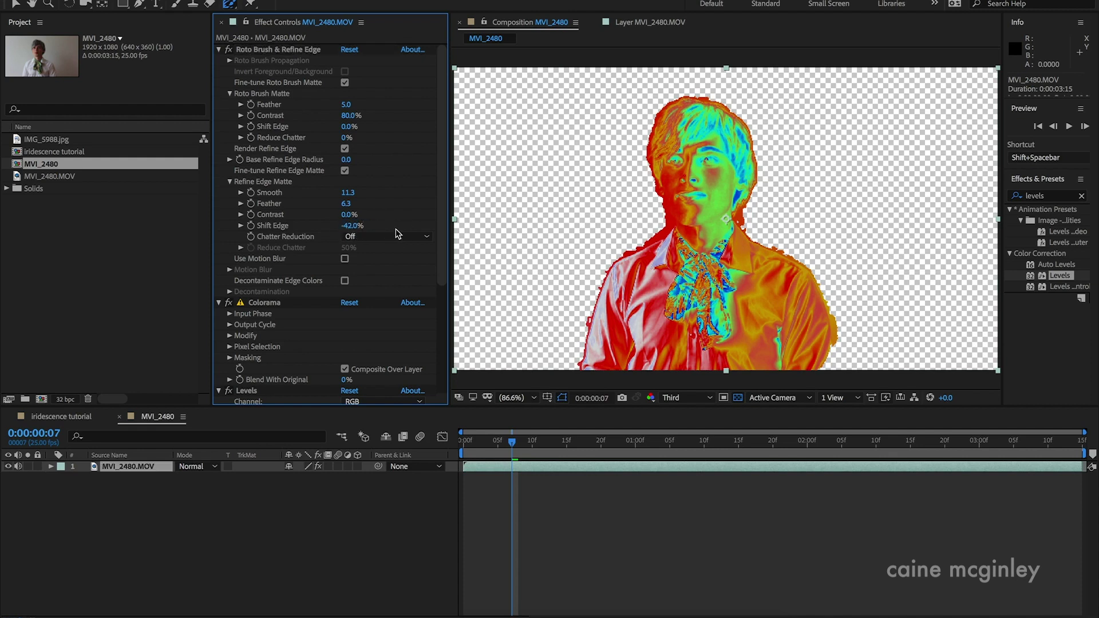
left_click(362, 238)
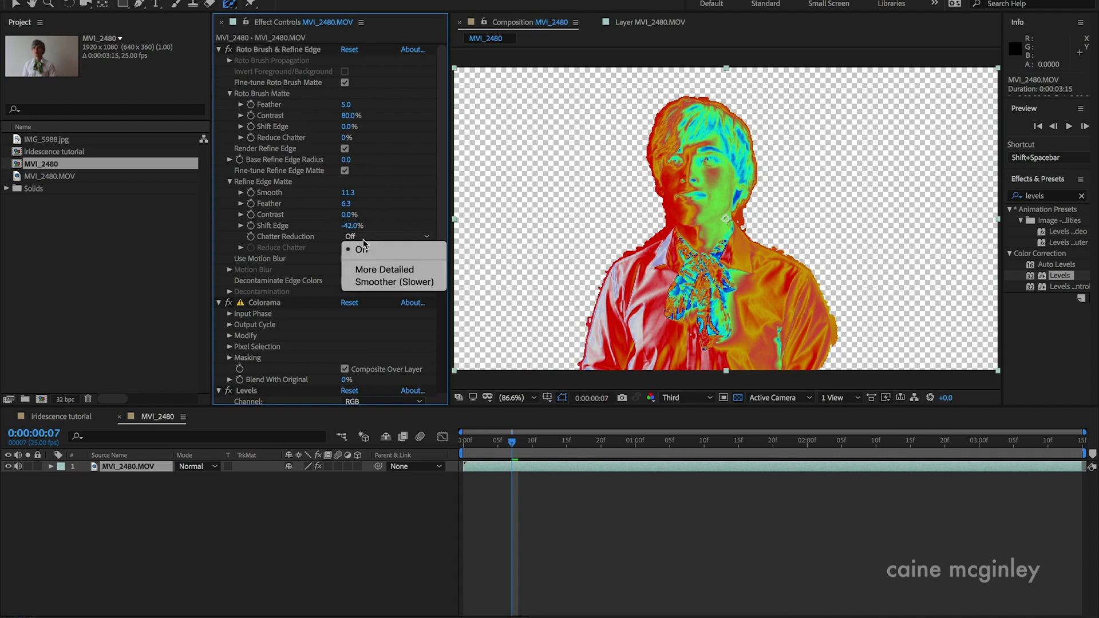
left_click(373, 273)
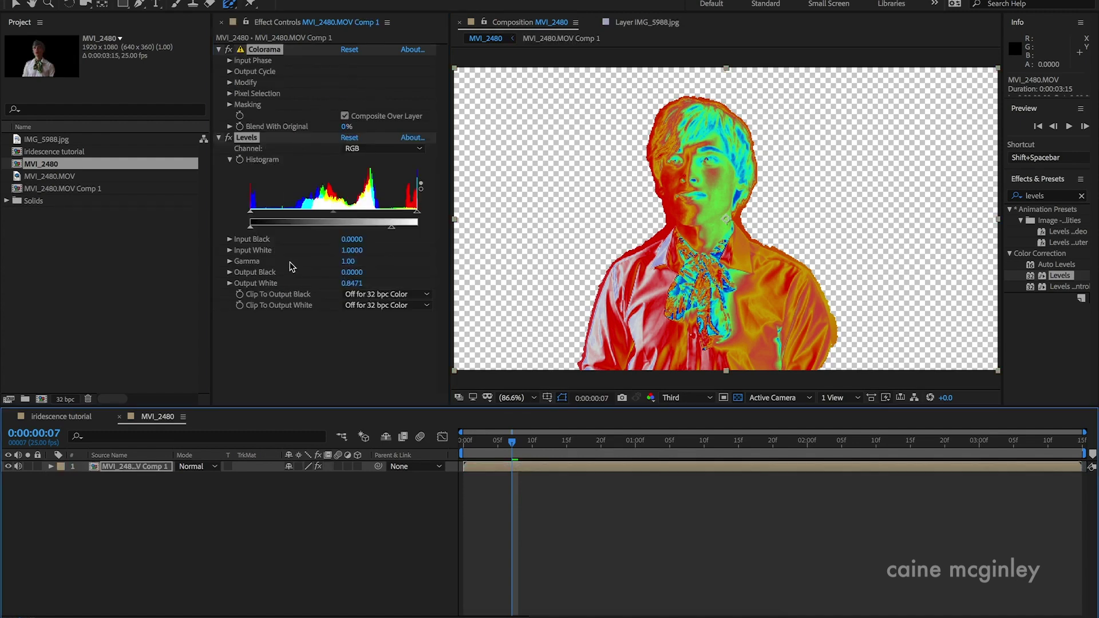
- Select the MVI_2480.MOV Comp 1 precomp layer and open it in its own viewer
left_click(144, 468)
left_click(134, 469)
double_click(133, 470, "alt")
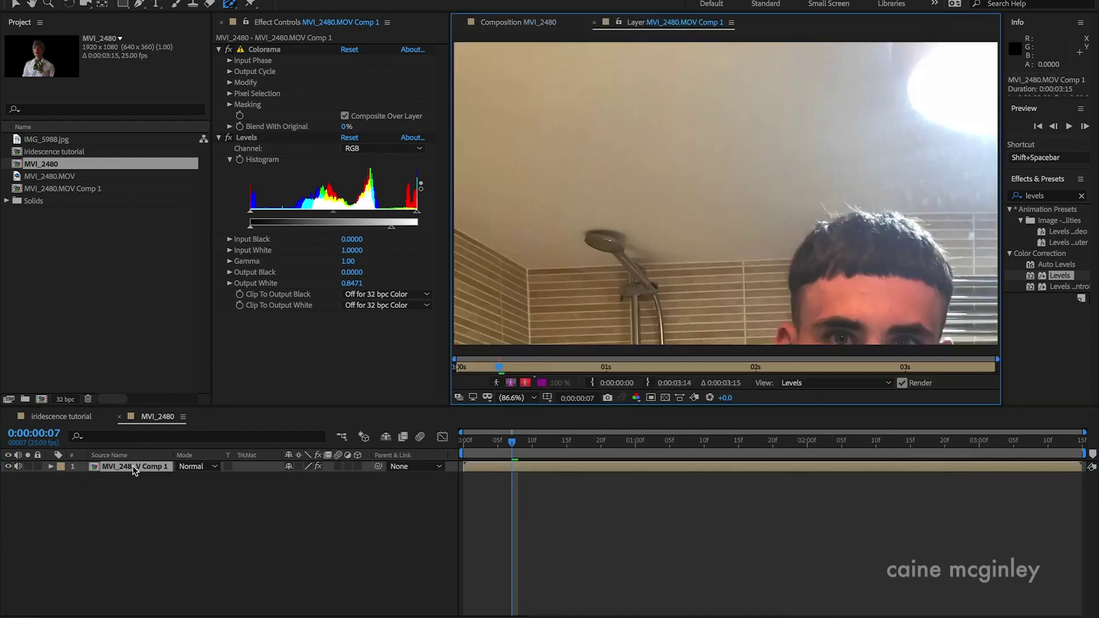